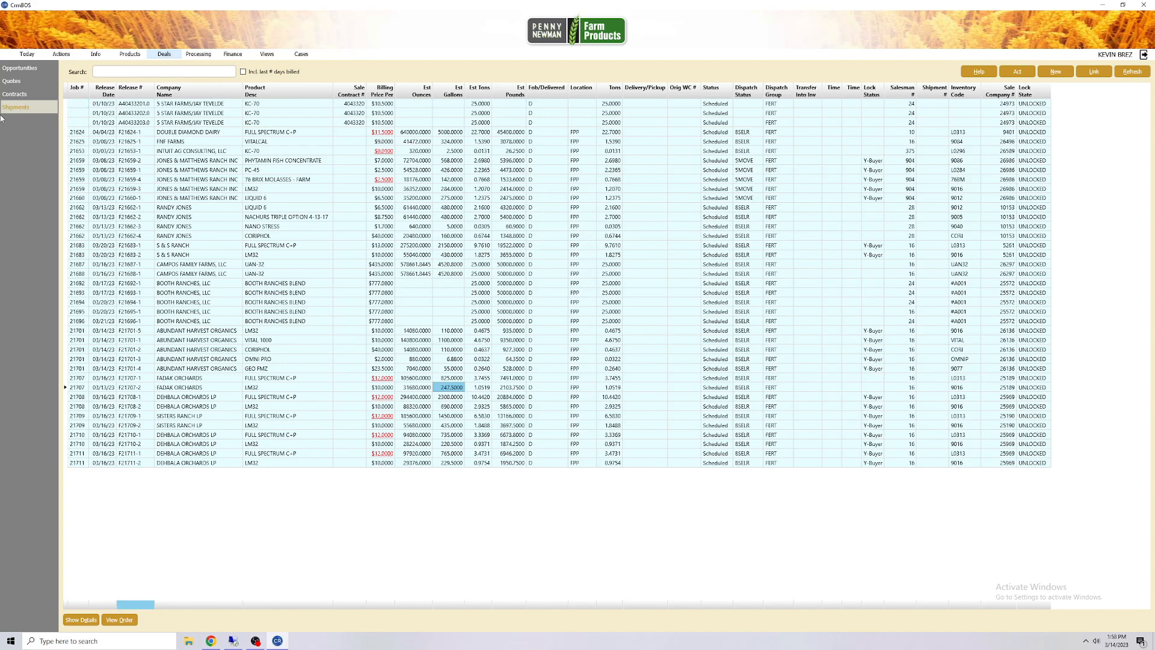
click(295, 106)
click(286, 144)
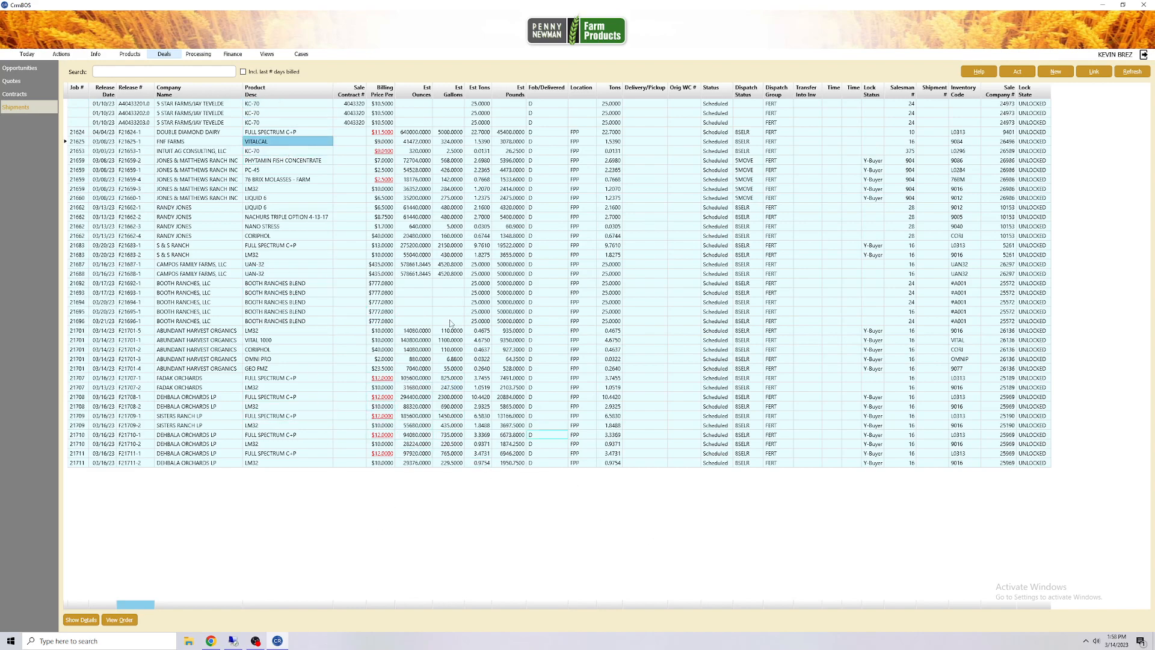
click(328, 287)
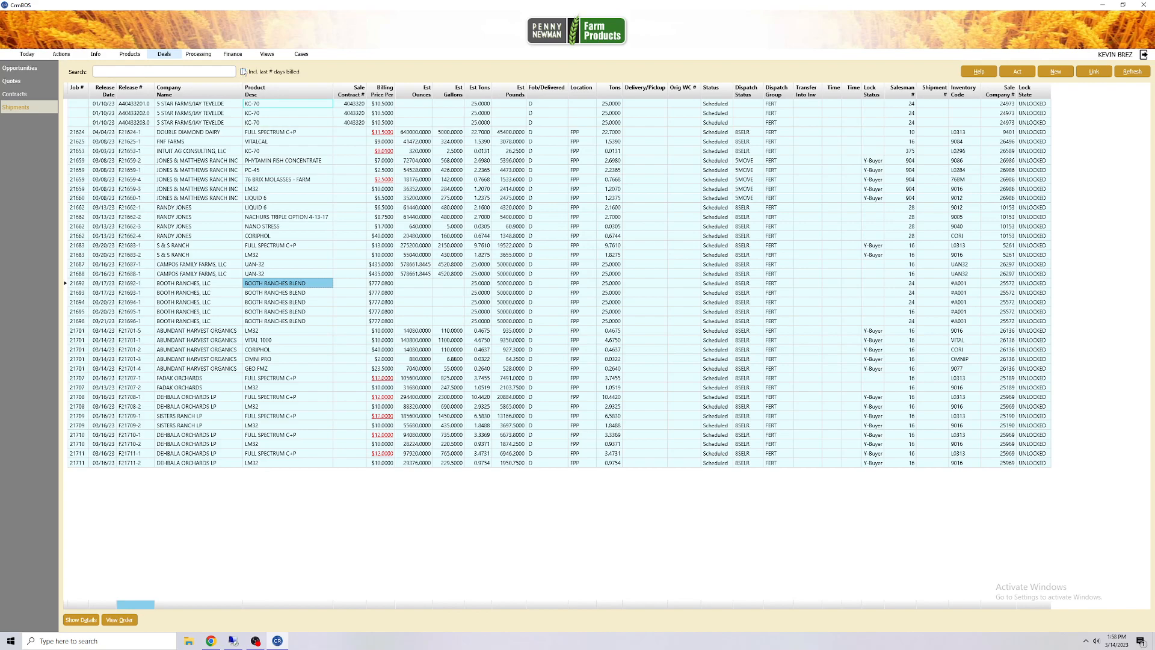
Step: Include shipments billed within the last 1 day in the list and look at the added dispatched rows
click(243, 72)
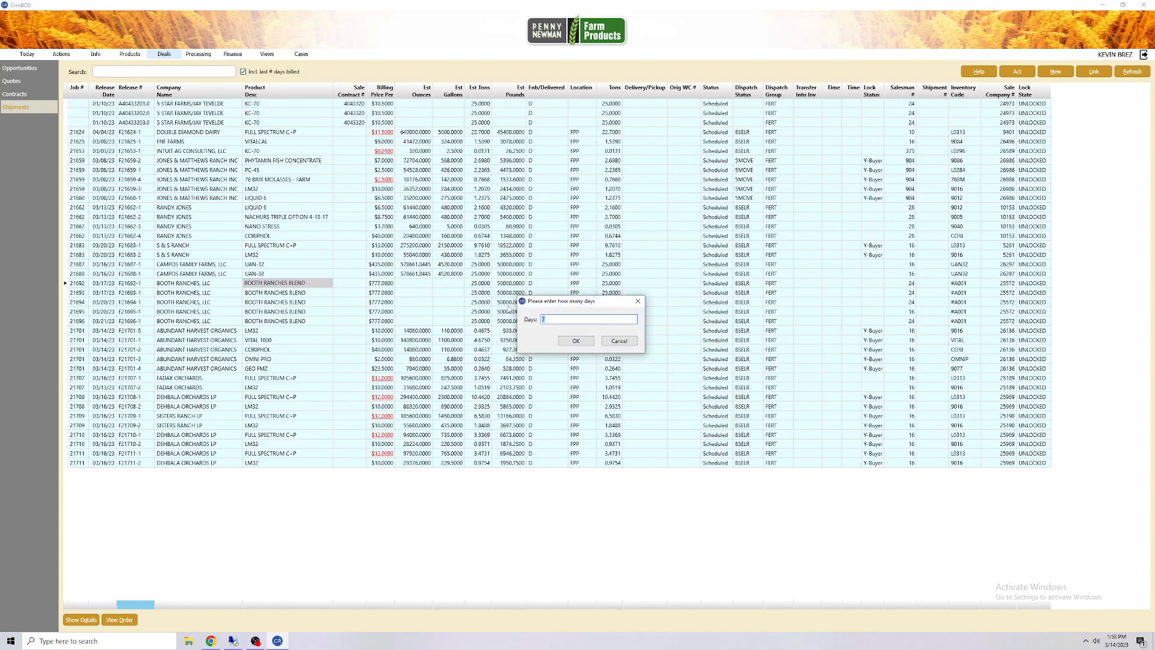
click(576, 341)
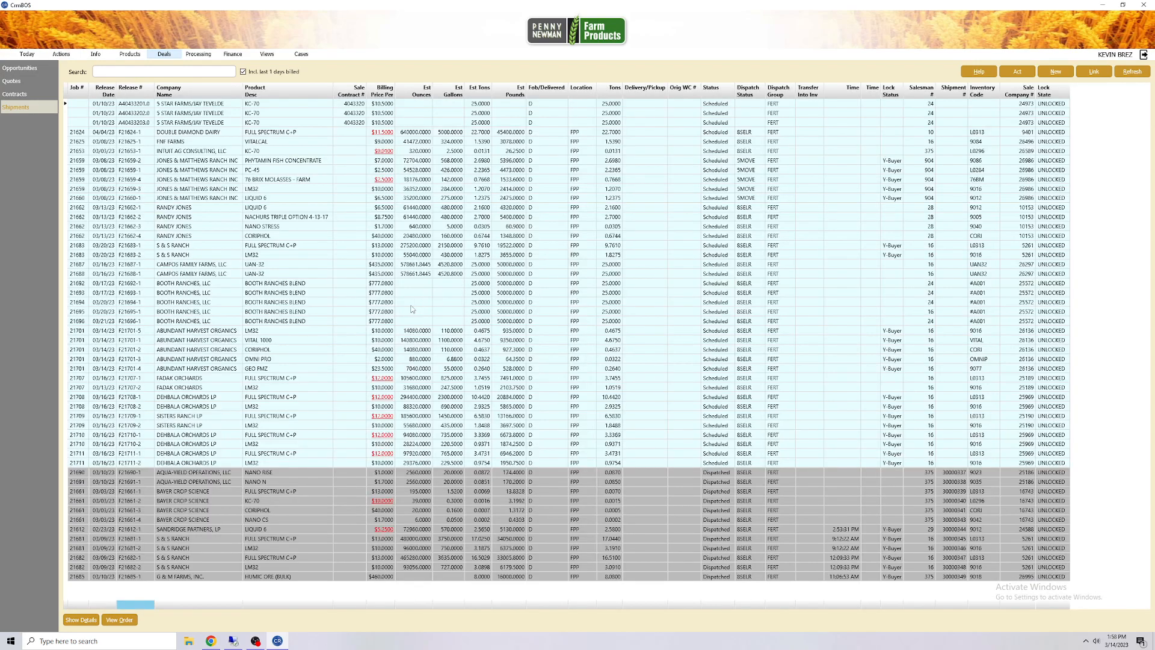
click(263, 474)
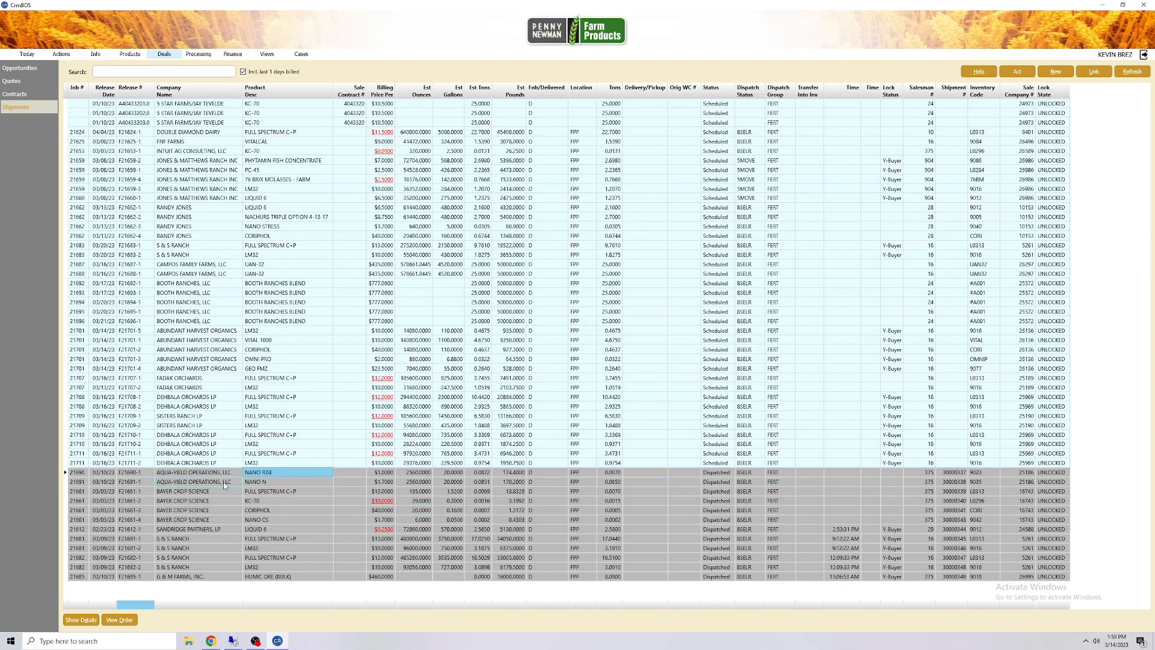
key(Left)
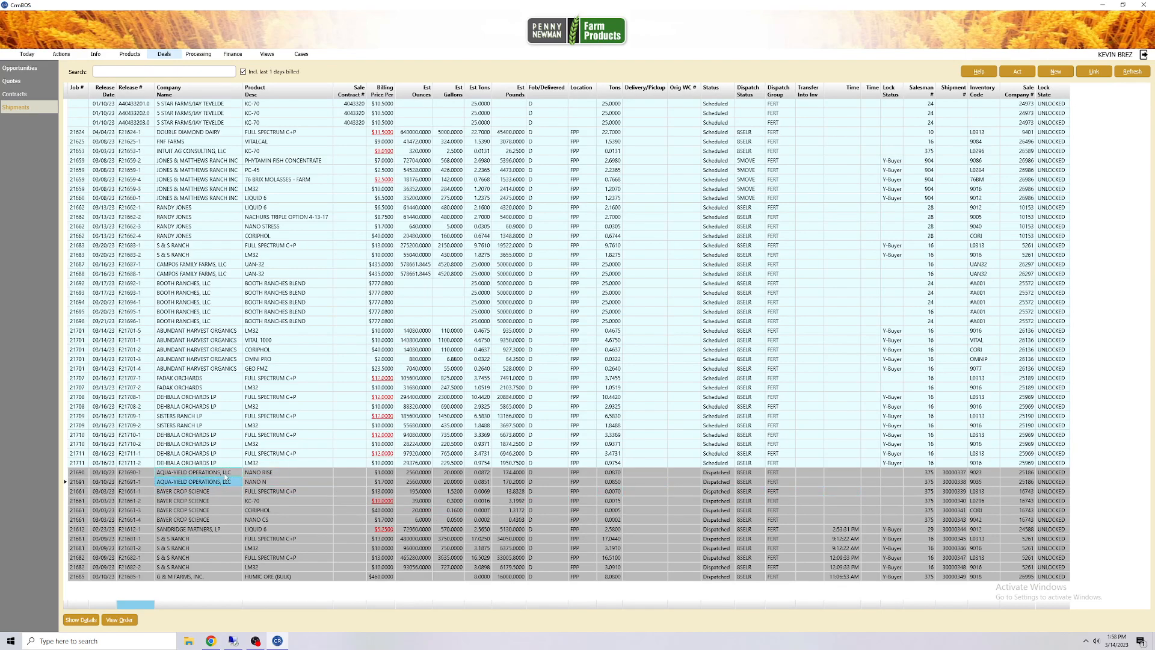
click(276, 73)
click(626, 355)
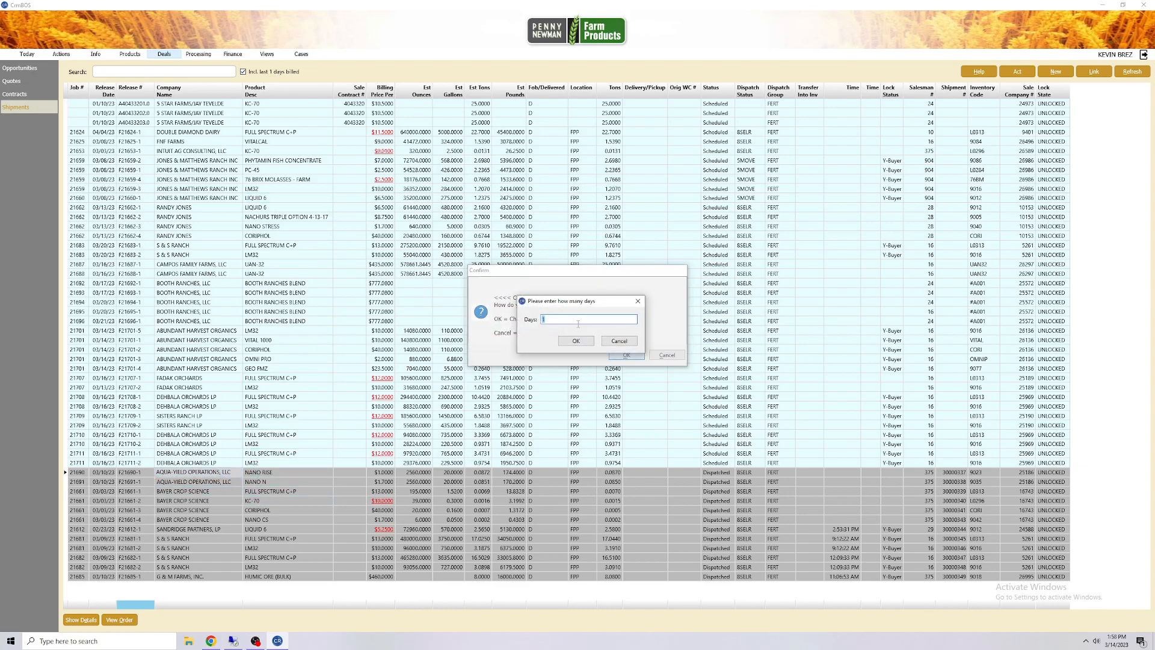
text(100)
click(618, 342)
click(566, 189)
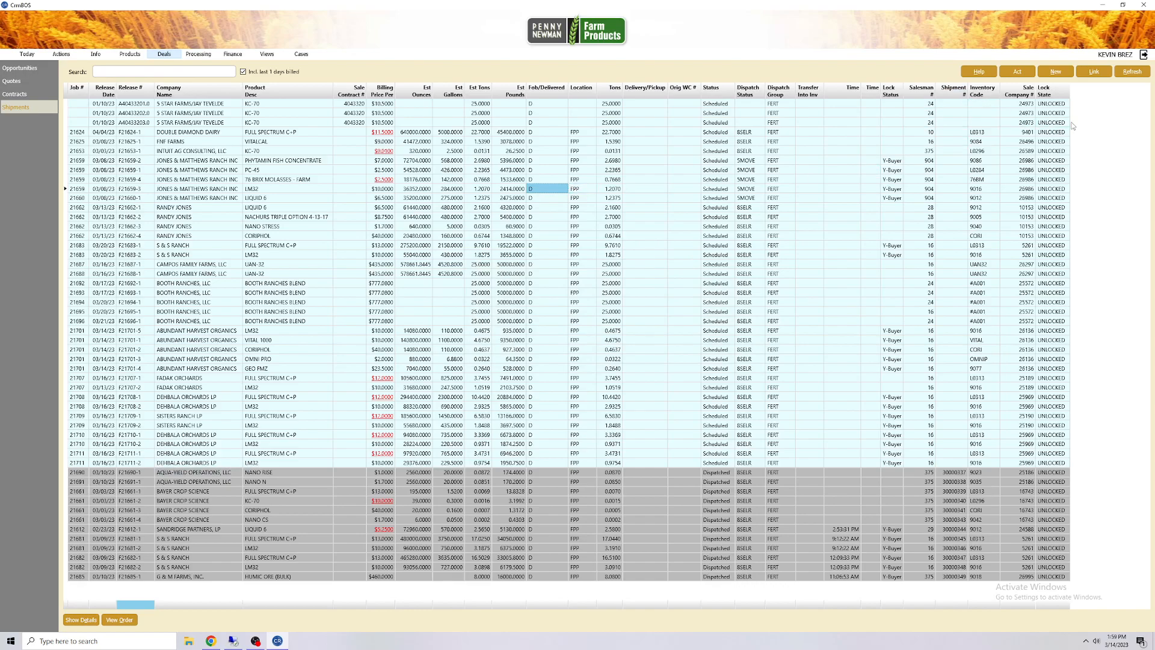
Step: Start a new order, enlarge its window, and set the release date to 03/18/23
click(1054, 73)
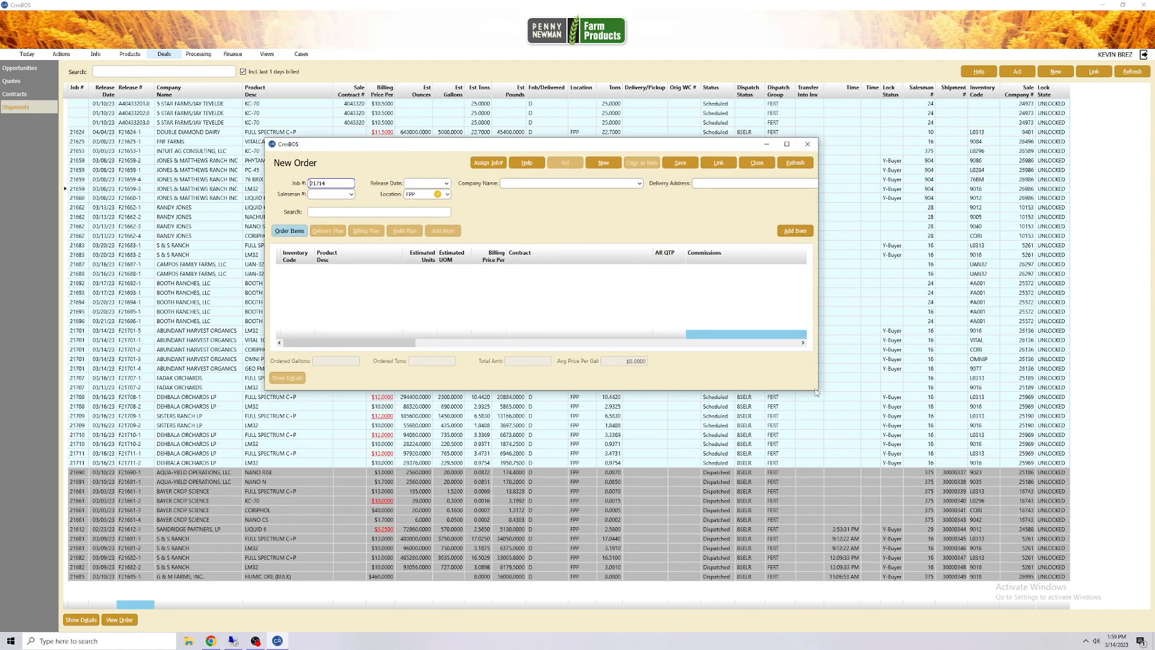
drag(818, 392, 906, 577)
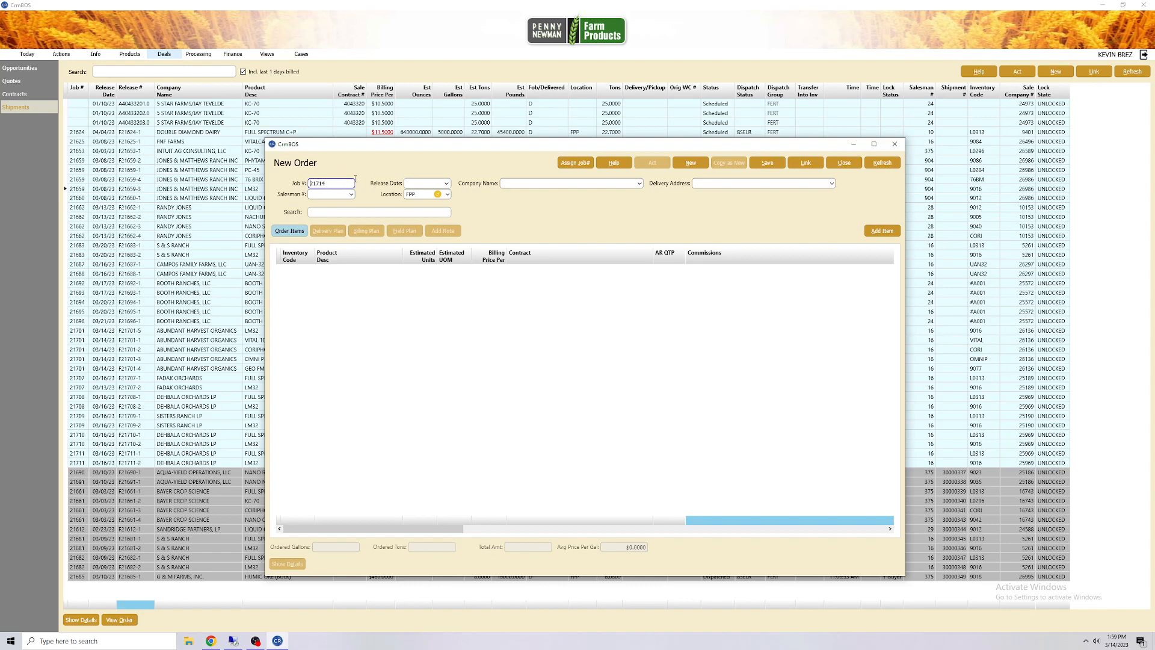
key(Tab)
text(1318)
key(Tab)
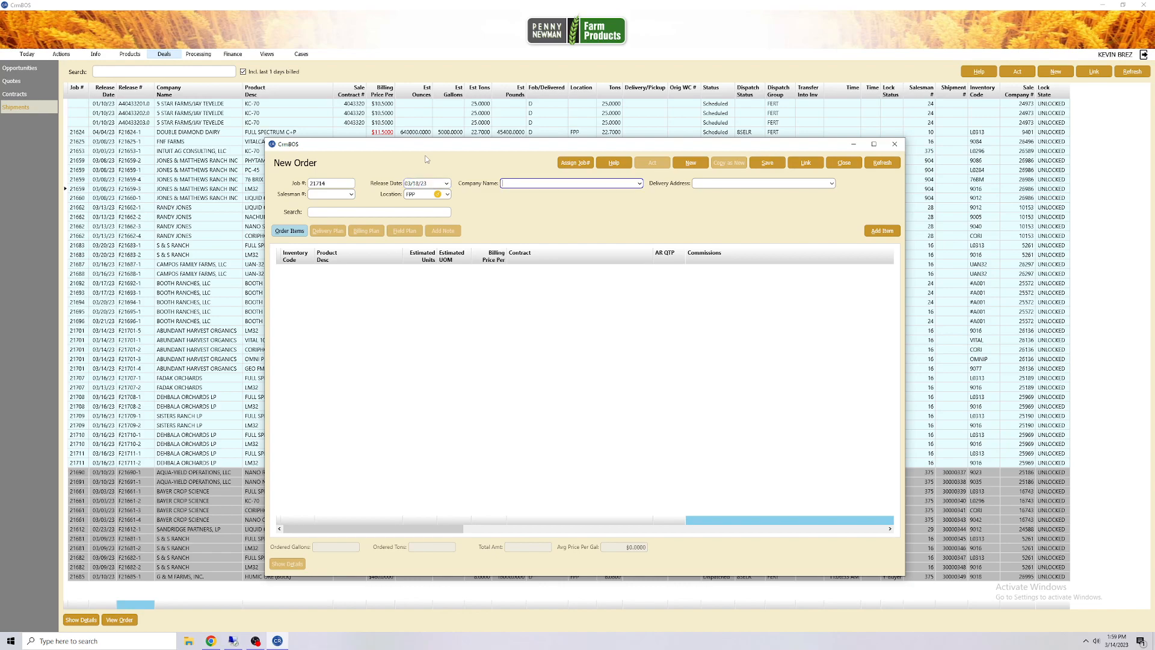
Step: Look through the company list, search it for "flying" and choose FLYING M RANCH
click(640, 184)
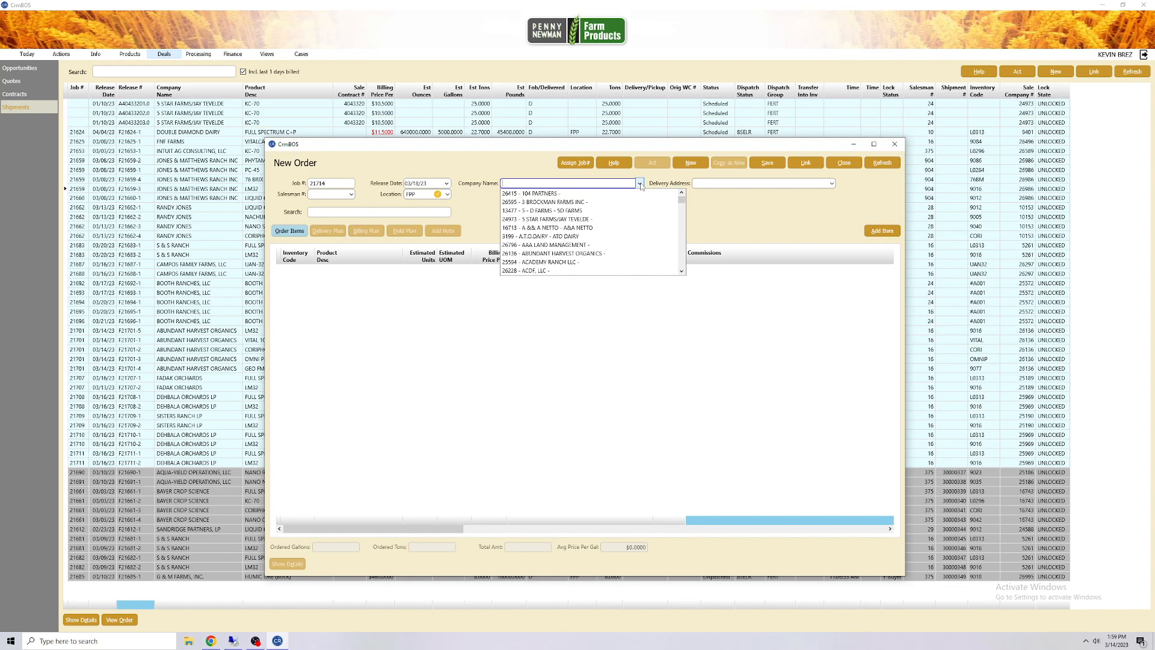
click(608, 183)
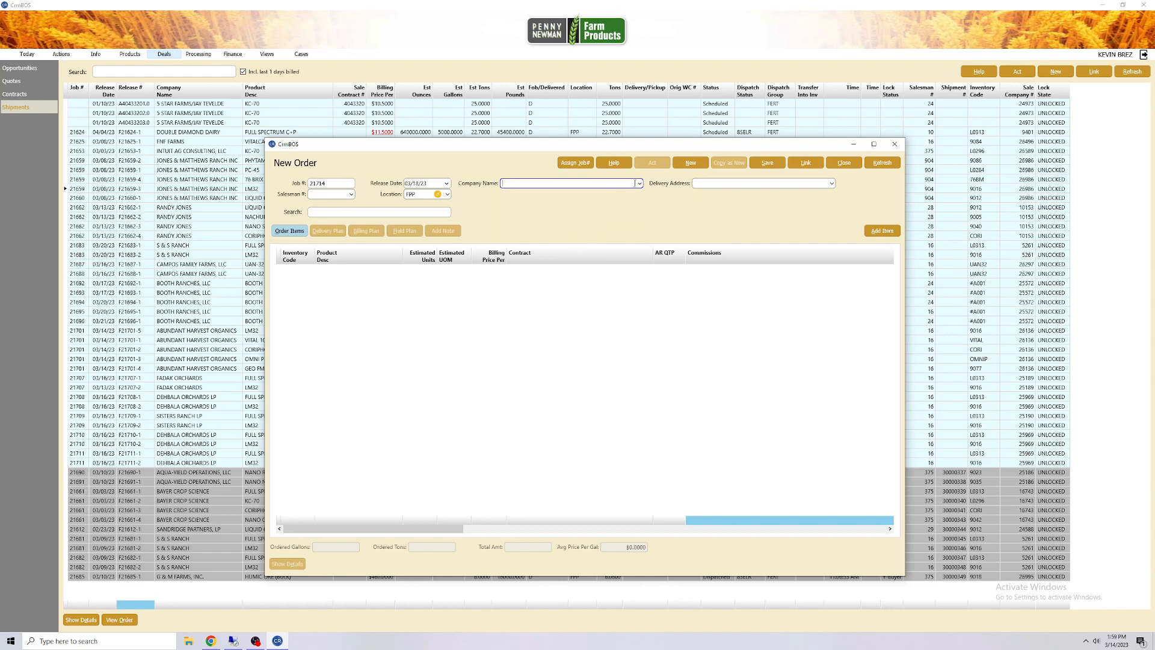
click(640, 183)
drag(683, 198, 684, 225)
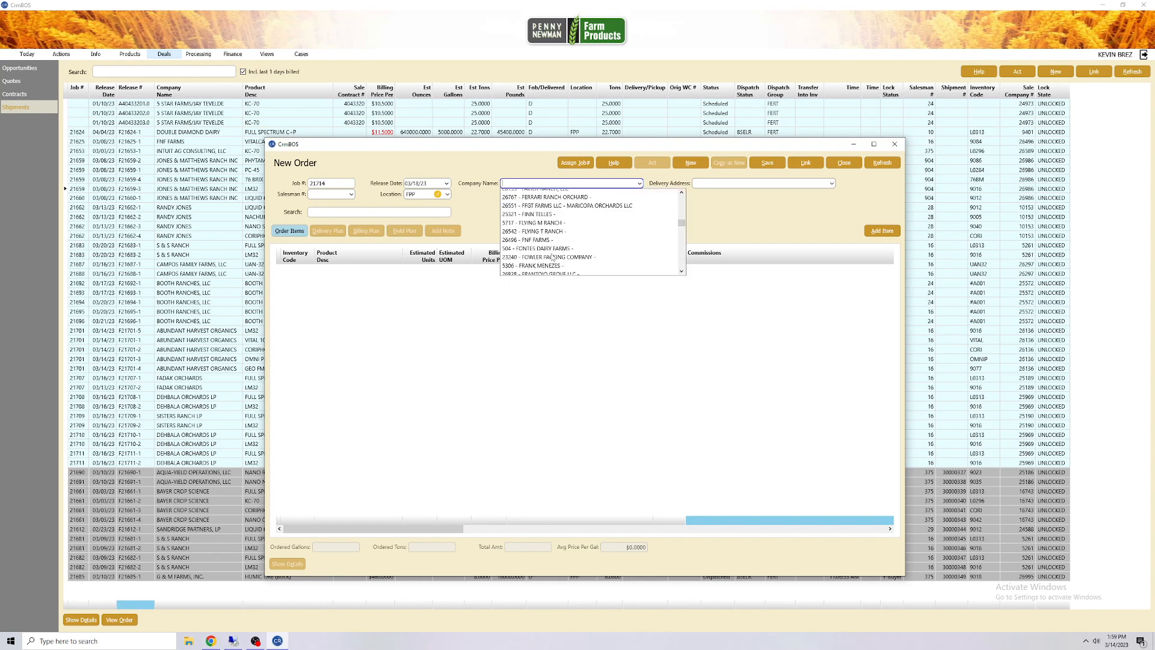
click(508, 184)
text(flying)
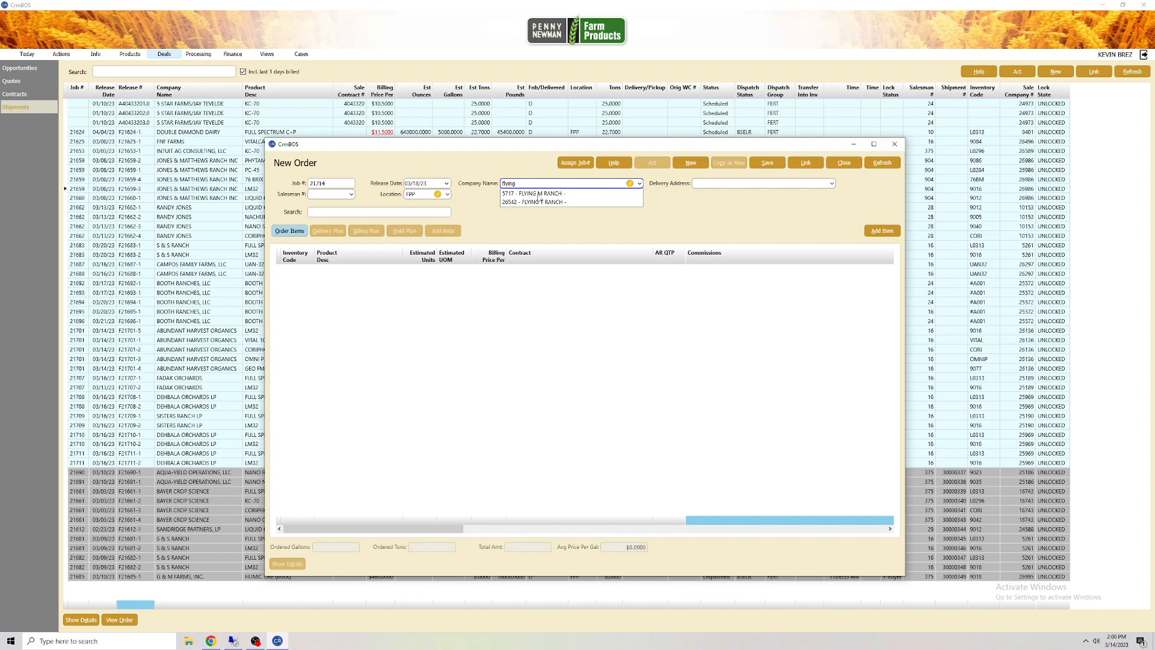
click(538, 194)
key(Tab)
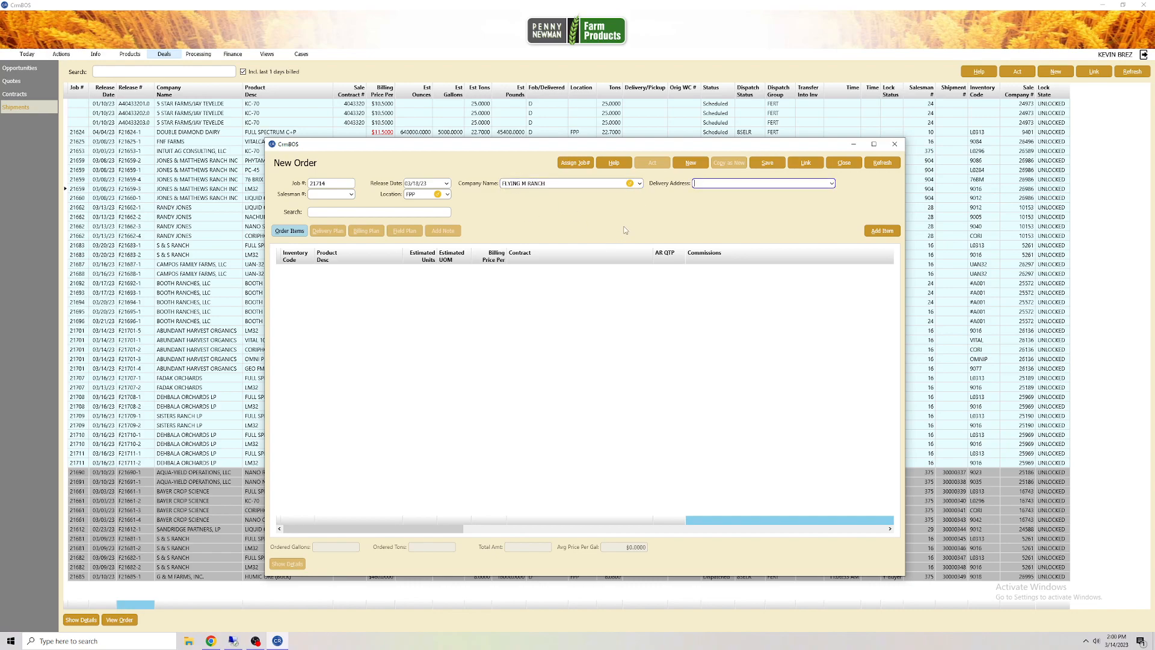
Step: Choose the company's listed delivery address and clear the company and address entries again
click(831, 183)
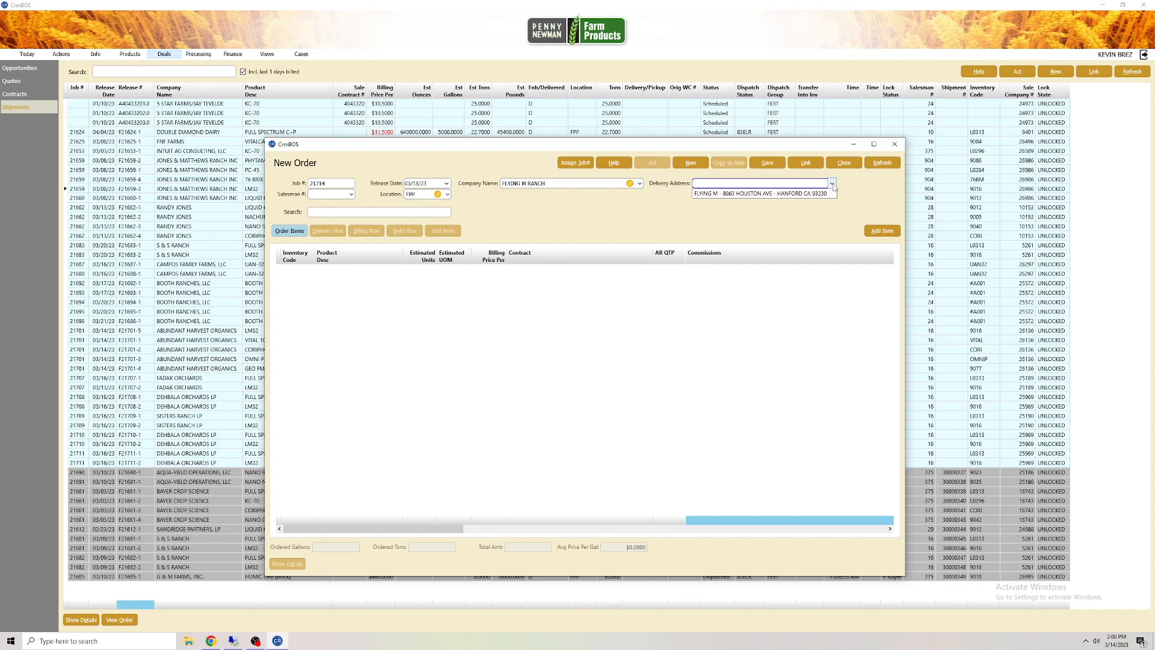
click(745, 195)
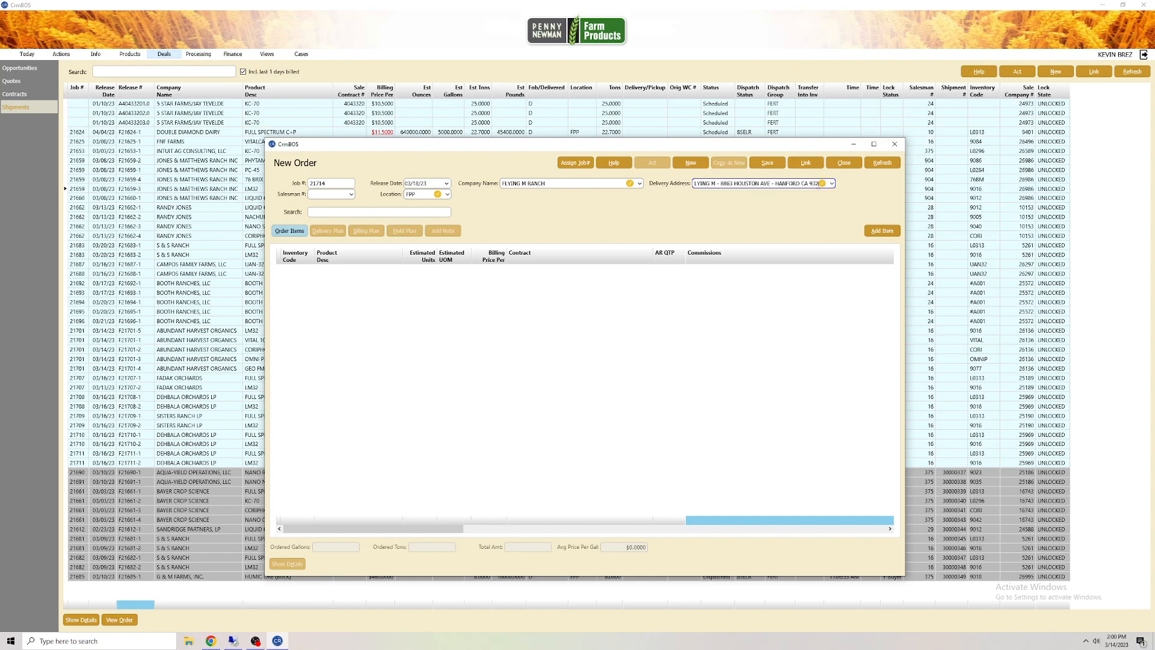
key(ctrl+a)
key(BackSpace)
Step: Set the order's company to FLYING M RANCH and the salesman number to 930
click(630, 184)
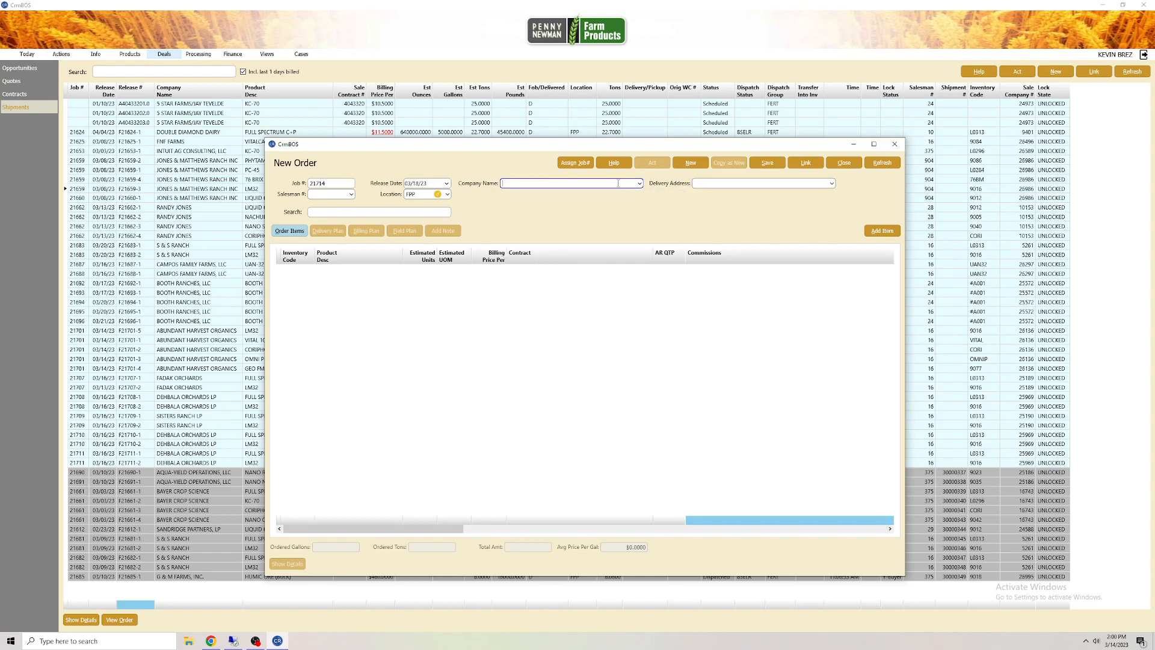
text(flying m)
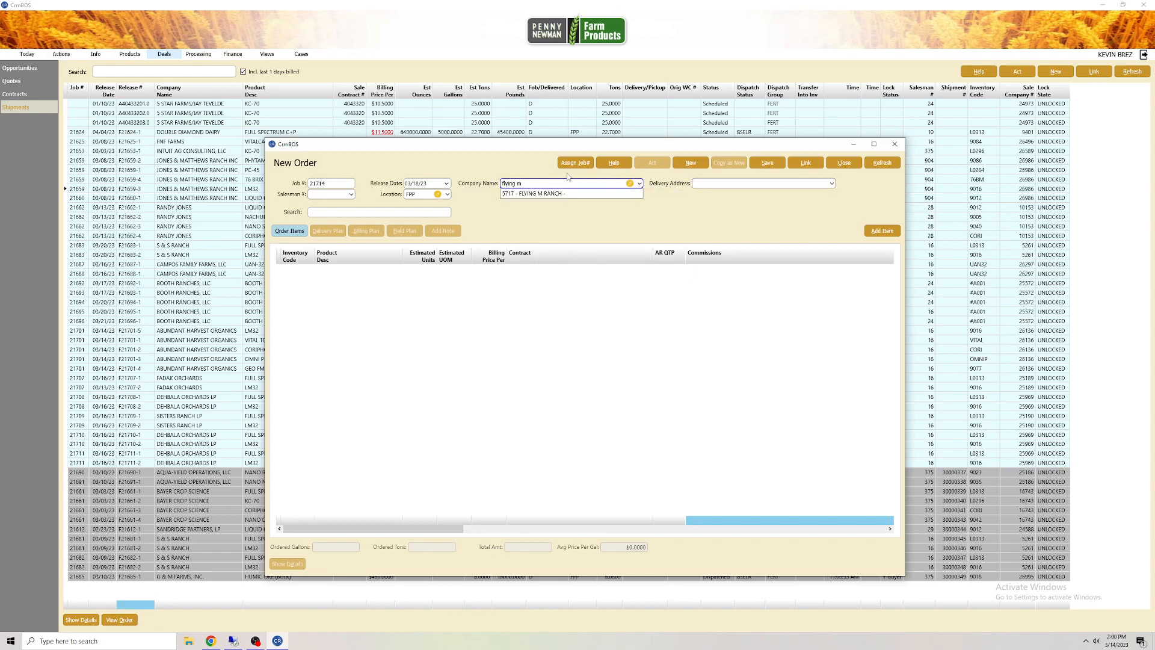
click(534, 197)
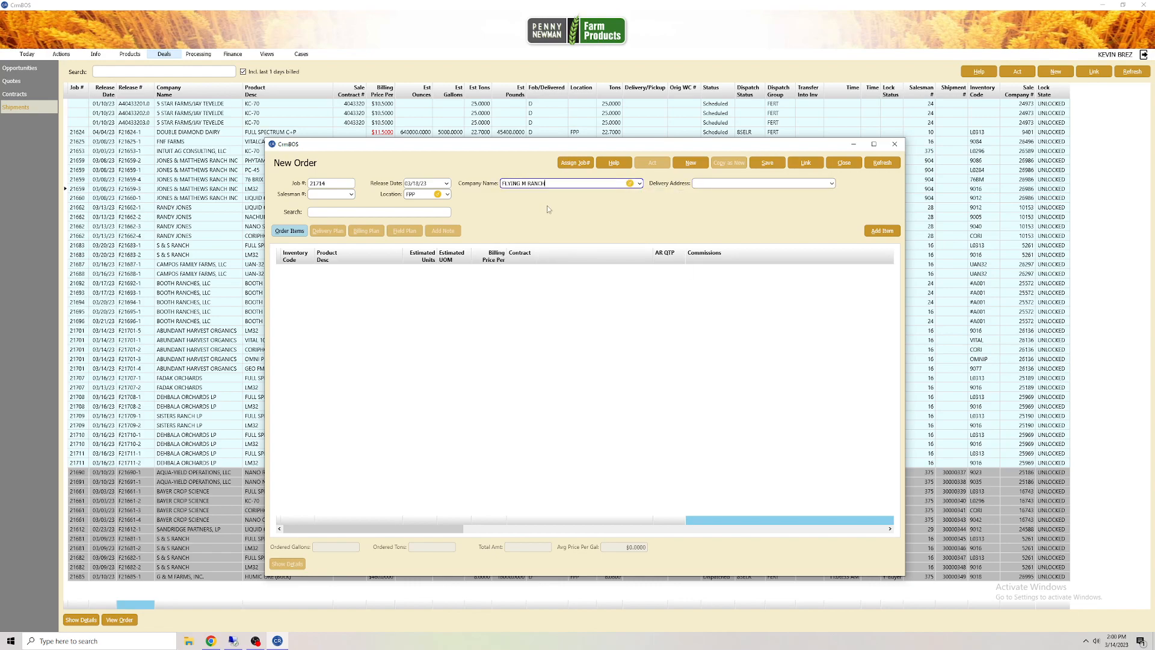
click(333, 195)
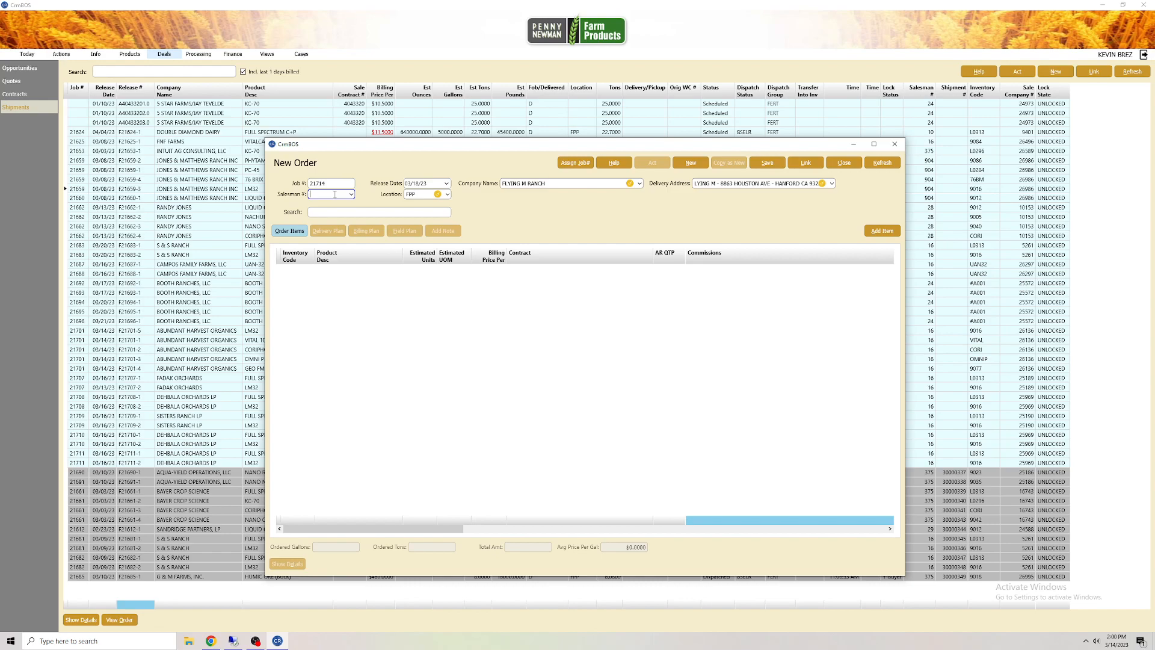
text(930)
key(Tab)
Step: Add an order item with inventory code L0313, FULL SPECTRUM C+P, giving the item details more room
click(876, 232)
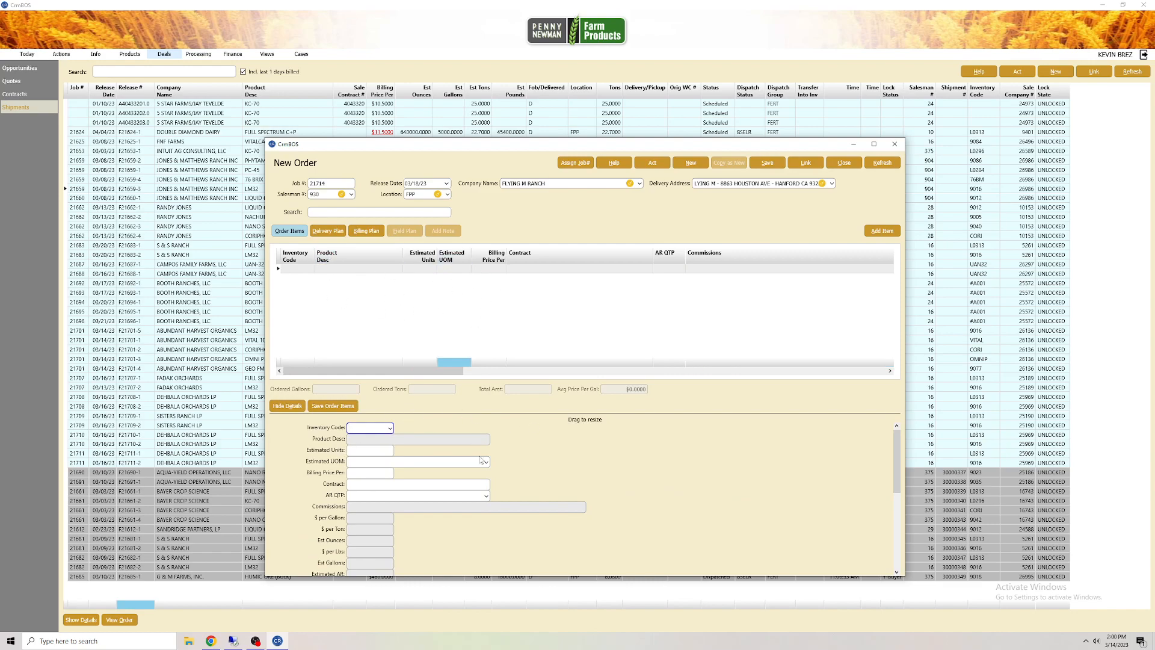
drag(585, 418, 585, 402)
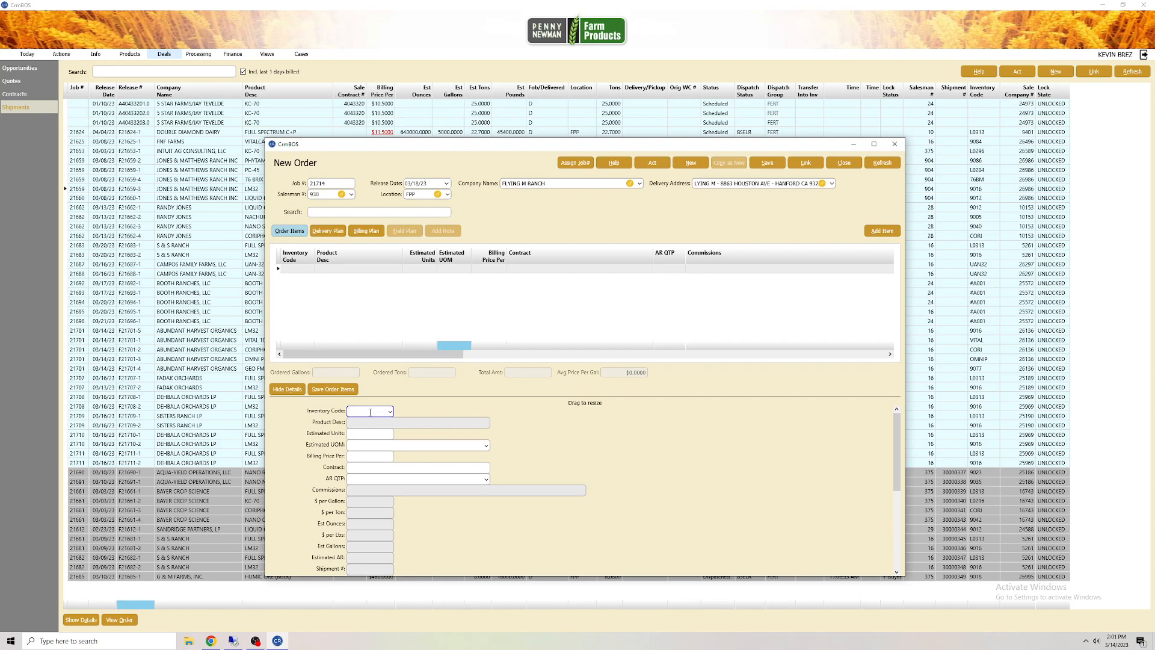
text(full)
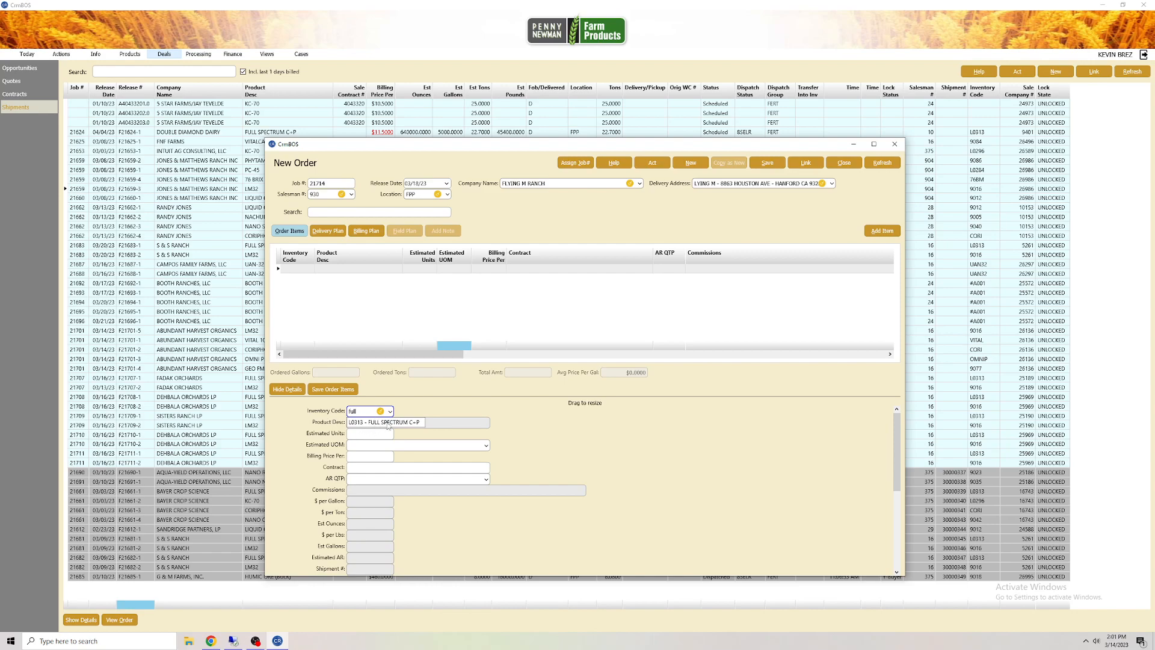
key(Return)
key(Tab)
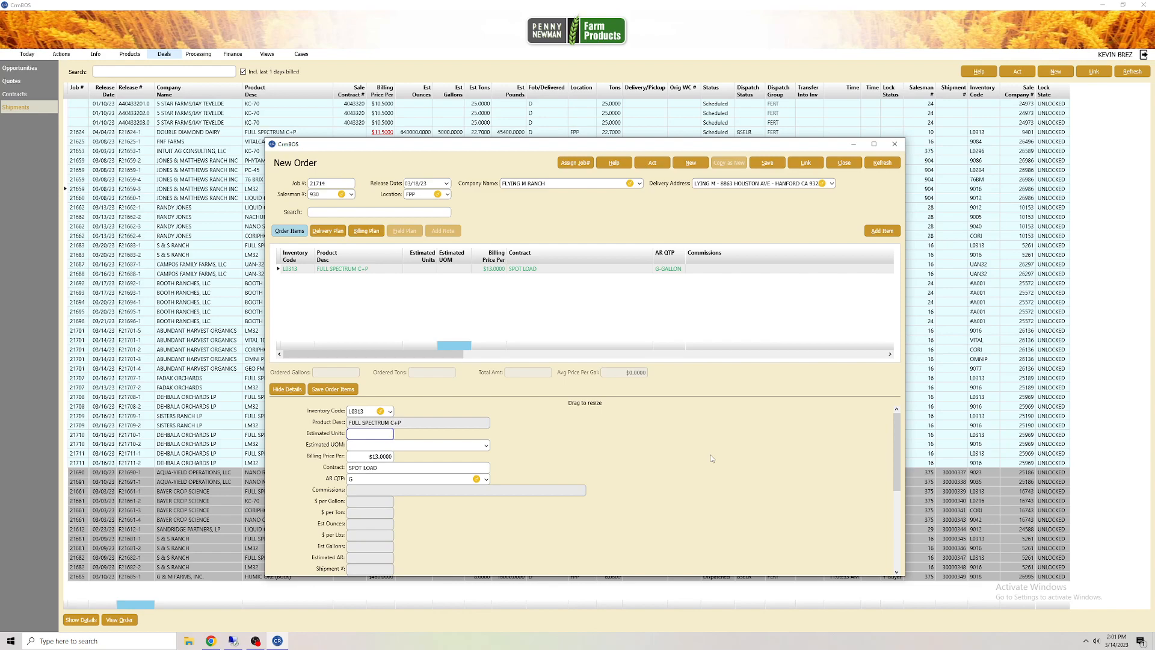
Step: Set the item's estimated units to 500 and its estimated unit of measure to G-GALLON
text(500)
key(Tab)
text(g)
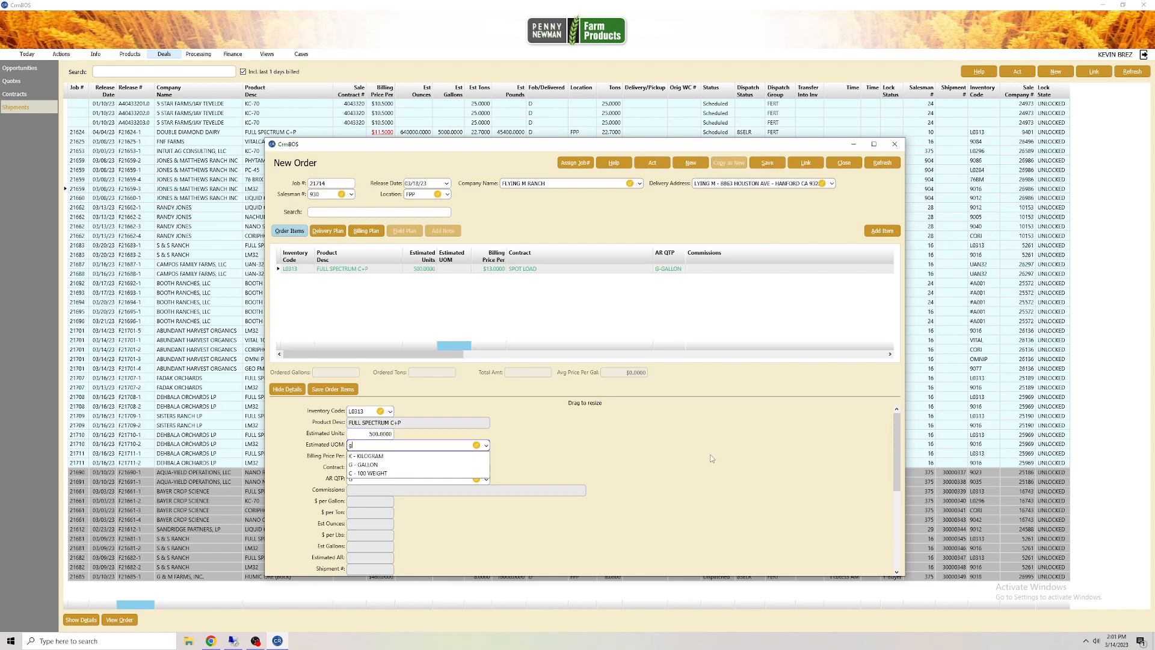
click(487, 446)
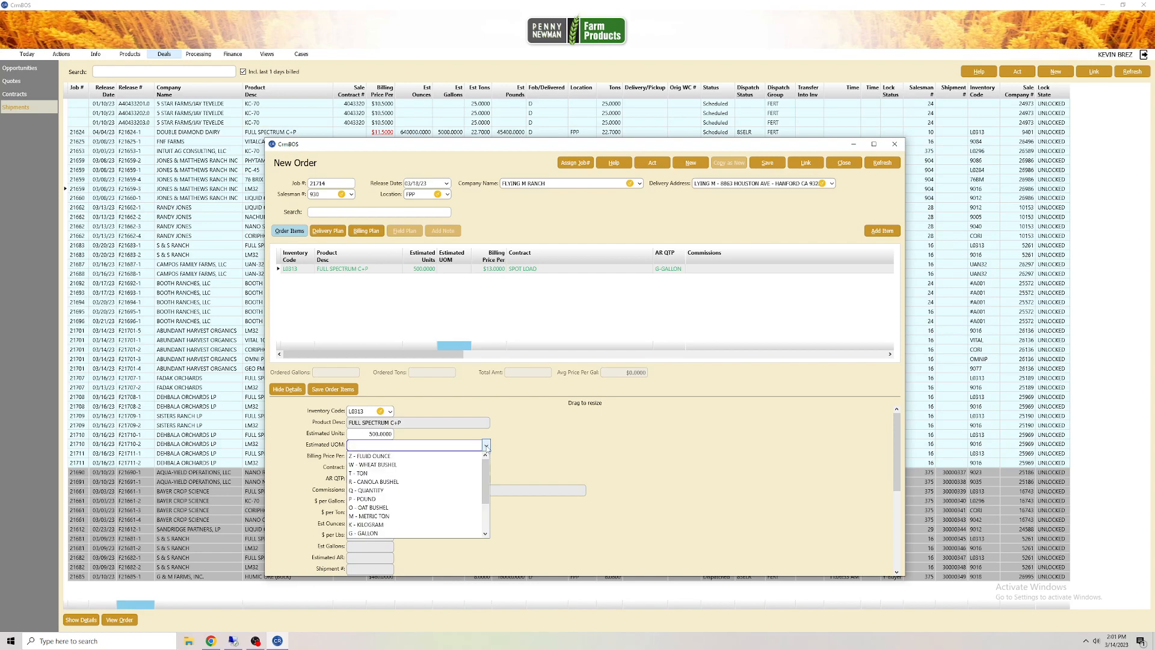
drag(489, 467, 489, 525)
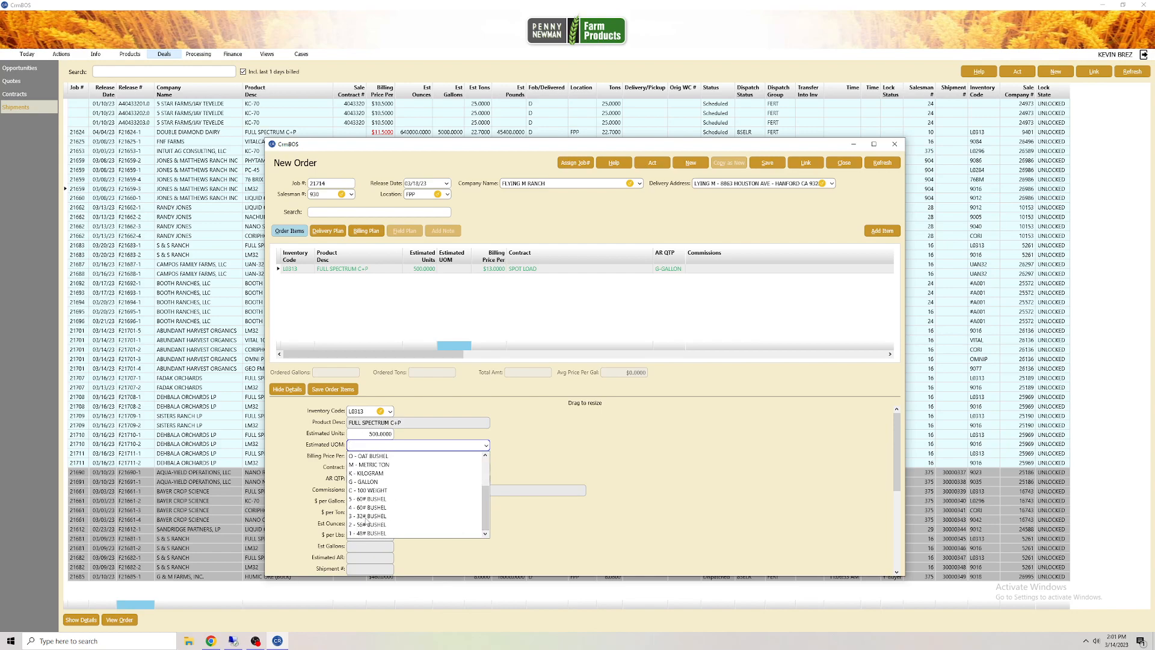
scroll(481, 507, up, 1)
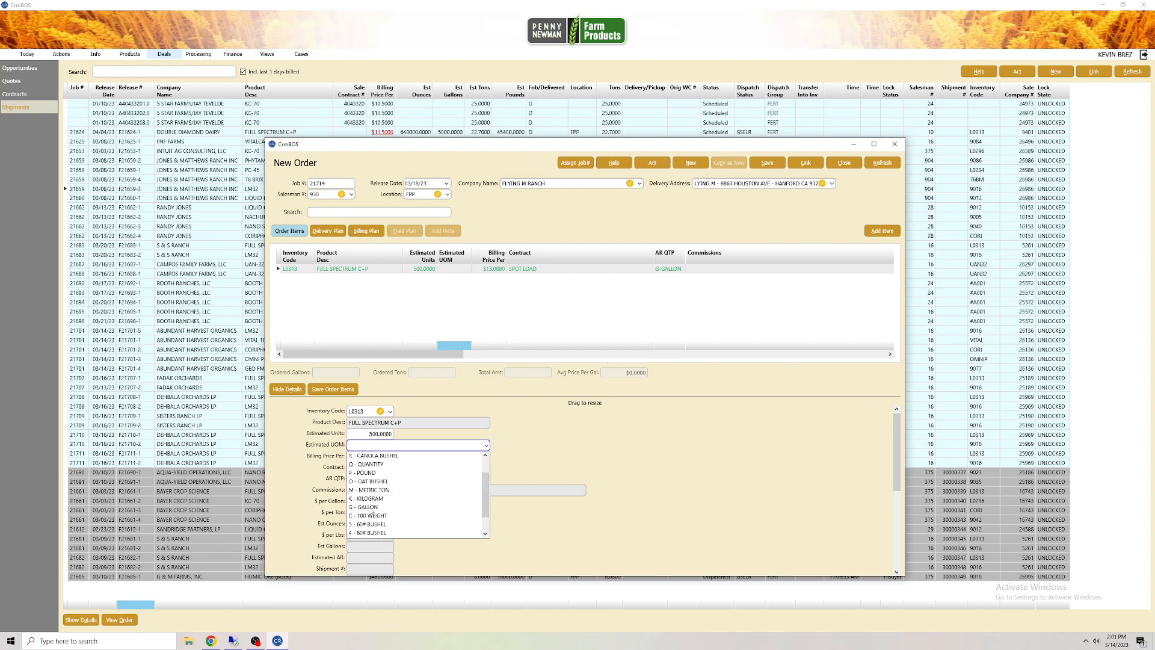
scroll(423, 507, up, 1)
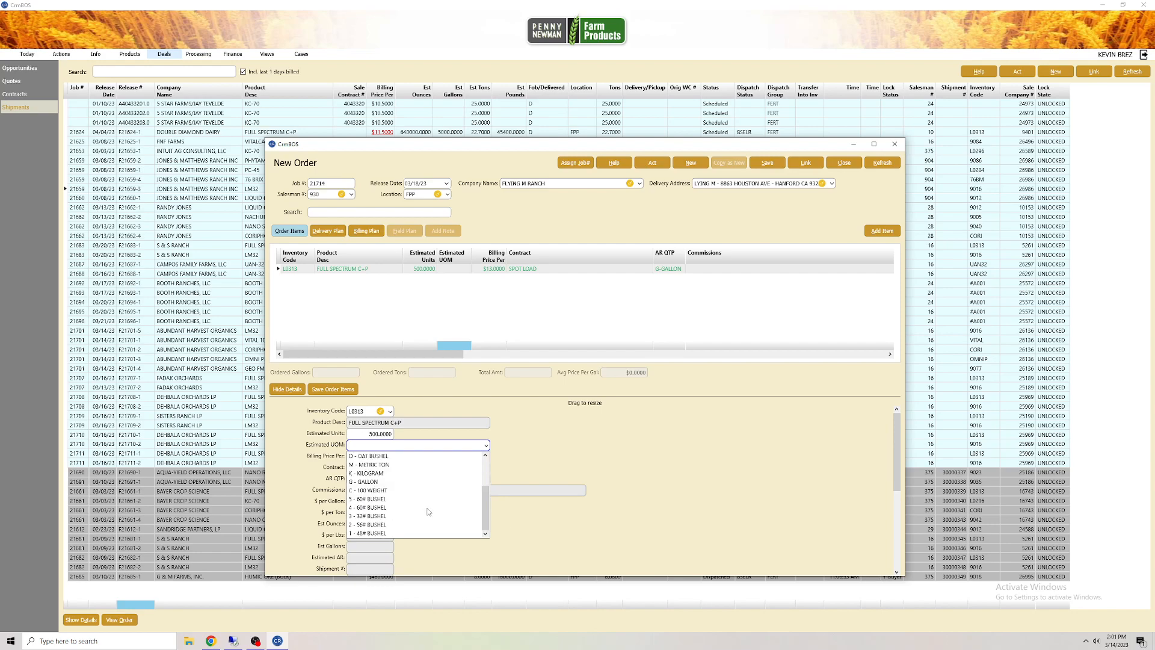
scroll(408, 490, down, 1)
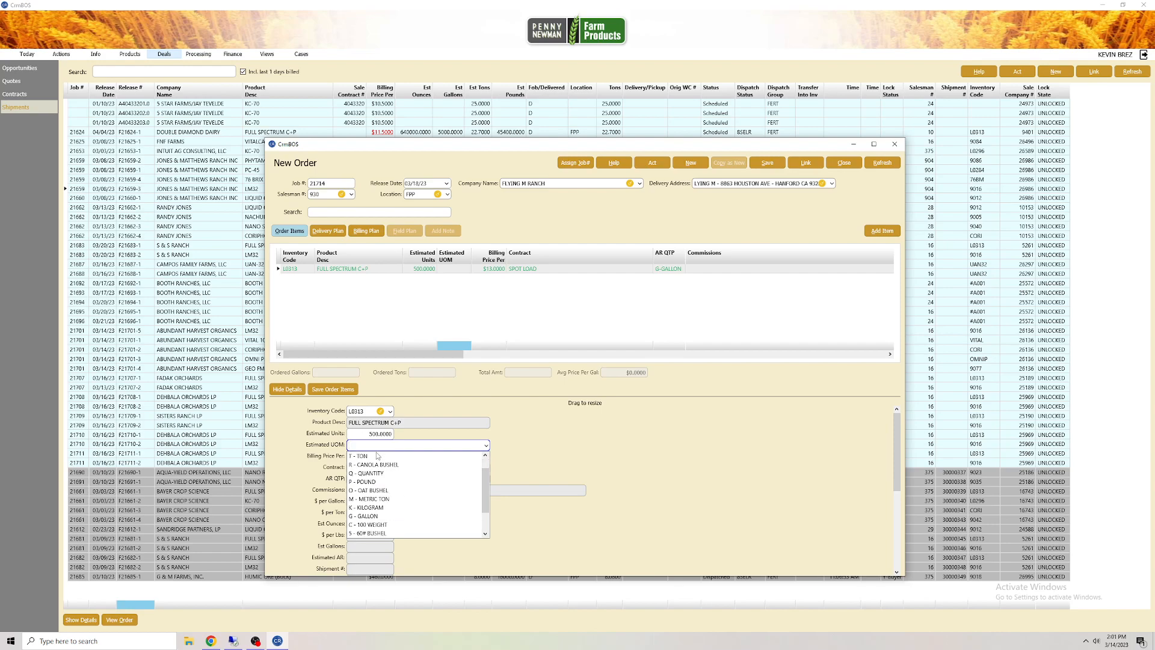
click(375, 447)
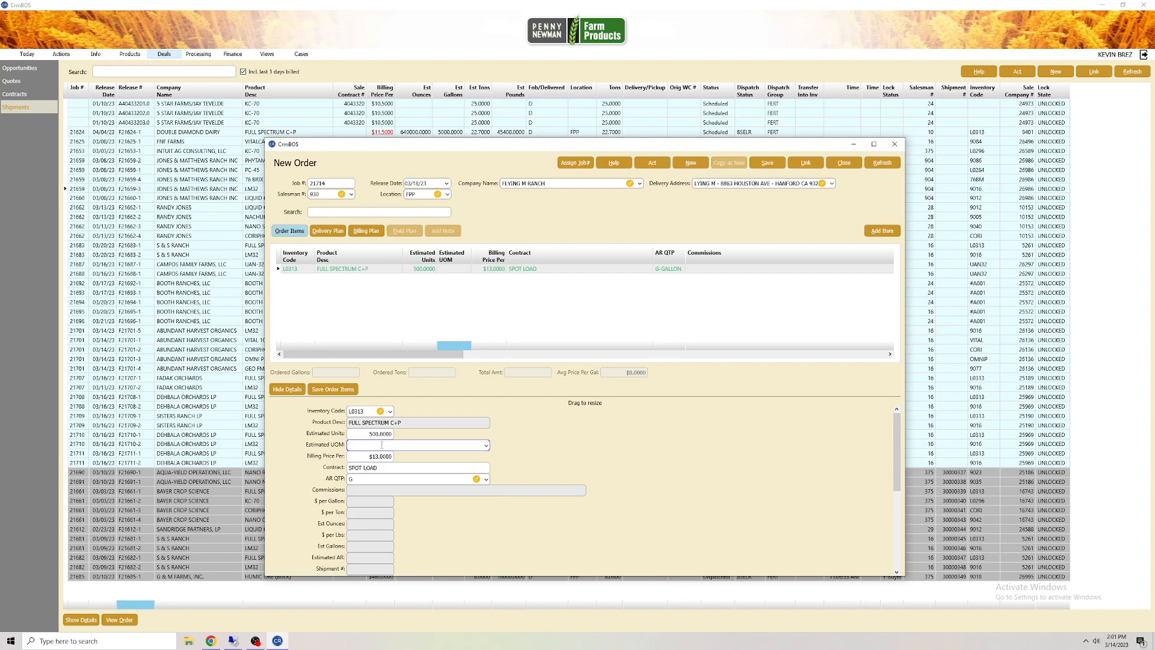
text(G)
key(Tab)
Step: Move the Contract column behind Commissions and set the item's billing price per unit to $12.50
drag(564, 256, 729, 257)
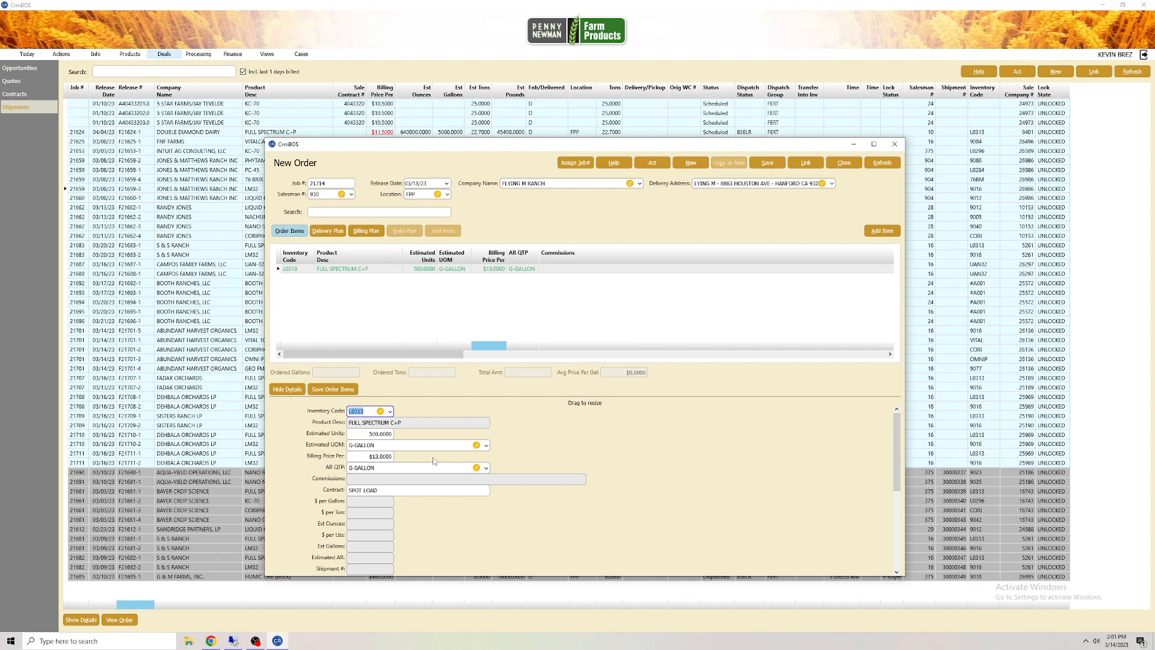
double_click(368, 459)
click(370, 457)
drag(369, 457, 395, 457)
text(12.50)
key(Tab)
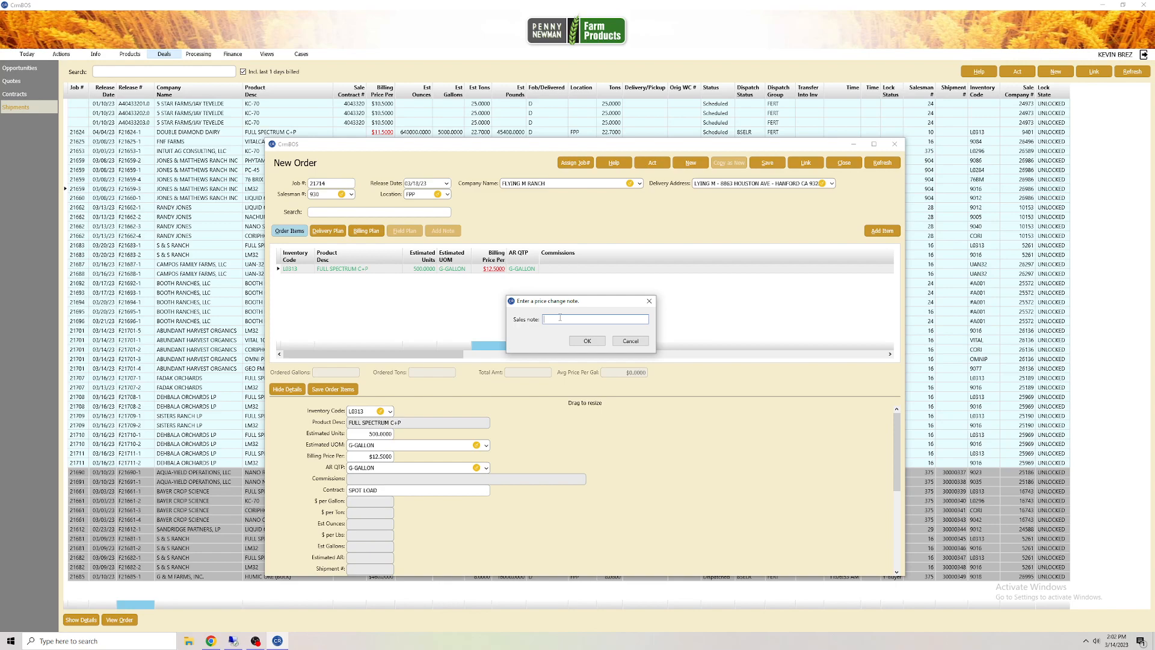
Step: Enter and confirm a price change note stating who approved it and that the customer is buying enough volume for a discount
text(per Mat)
text(t, buying enough vo)
text(lume for discount)
click(588, 341)
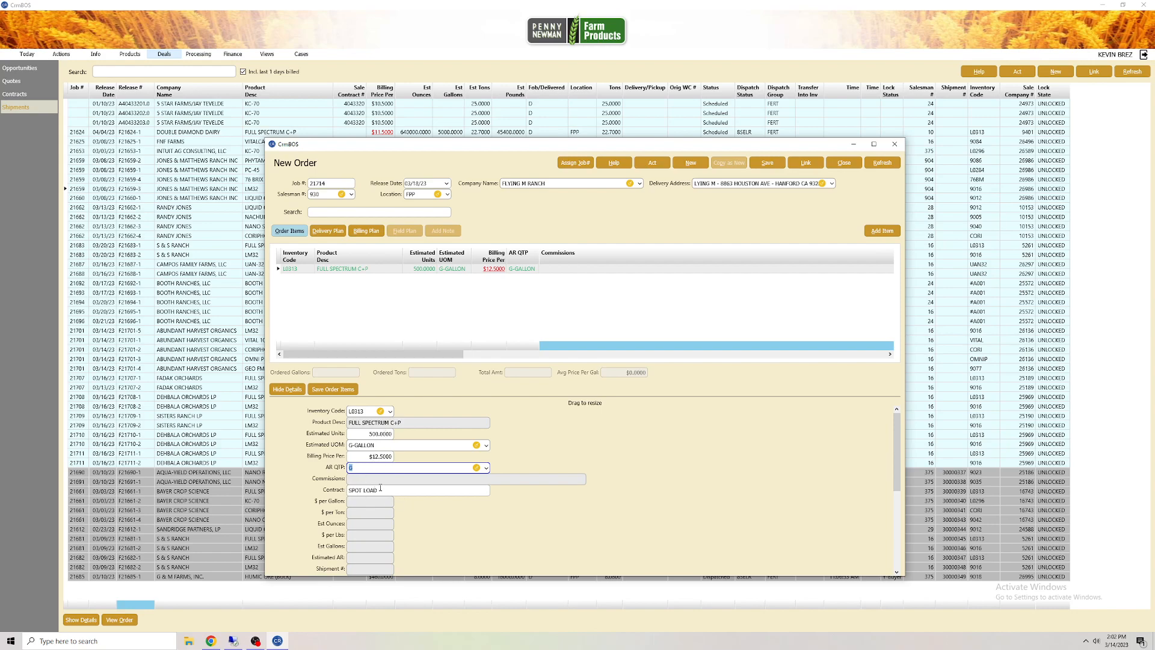
Step: Add a second order item with inventory code L0296, KC-70, and 300 estimated units, keeping the default unit and price
click(882, 232)
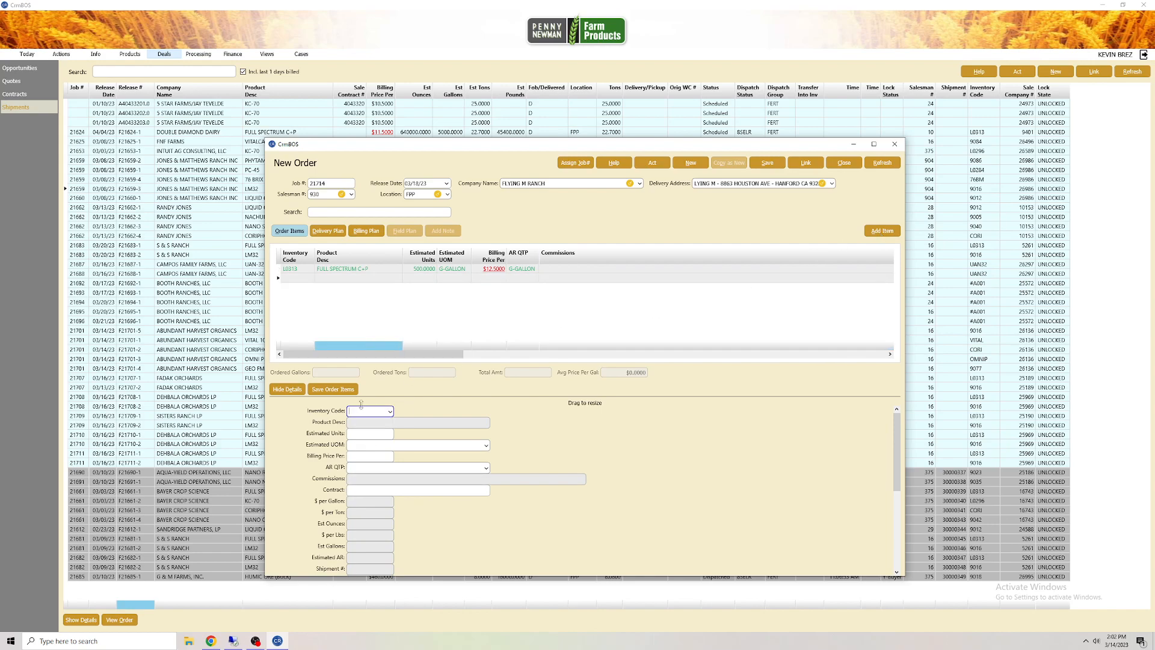
text(L0296)
key(Tab)
text(300)
key(Tab)
key(Tab)
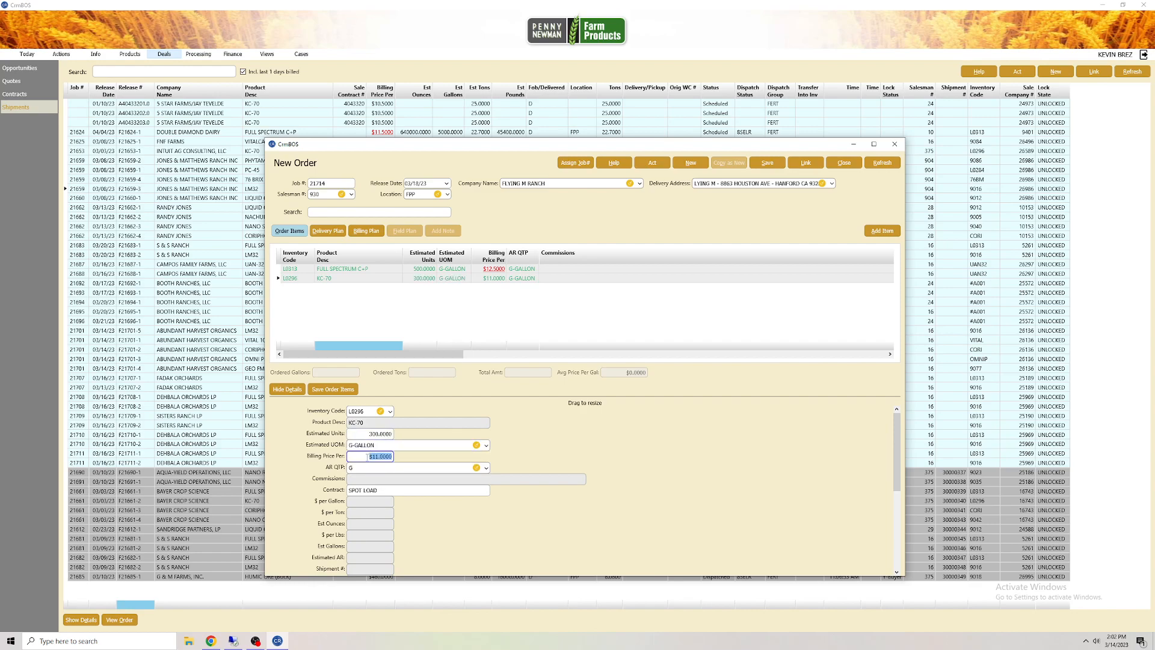
key(Tab)
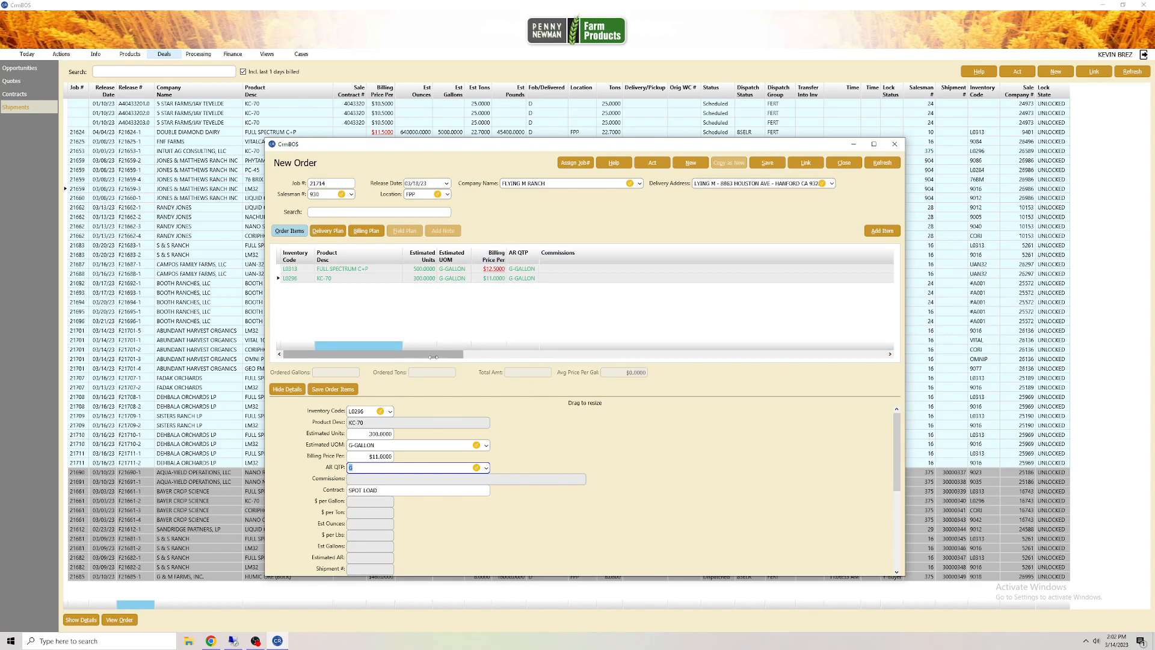
Step: Add a third order item, NANO N, with 400 estimated units and Z-FLUID OUNCE as the estimated unit of measure
click(885, 230)
text(nano)
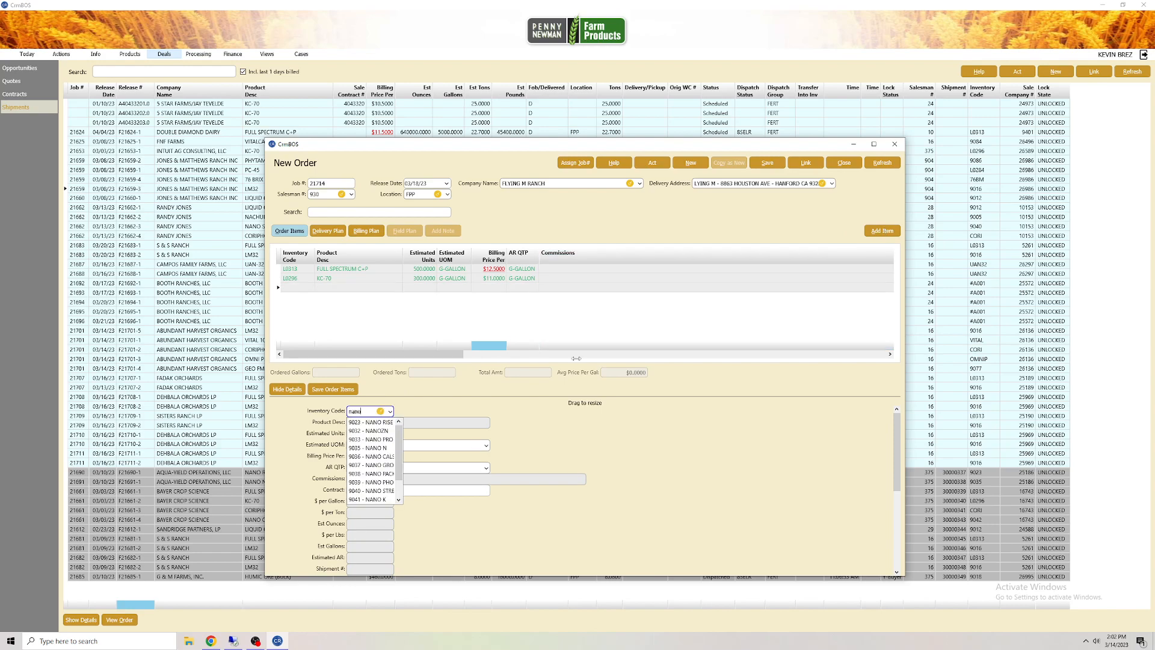
text( n)
key(Tab)
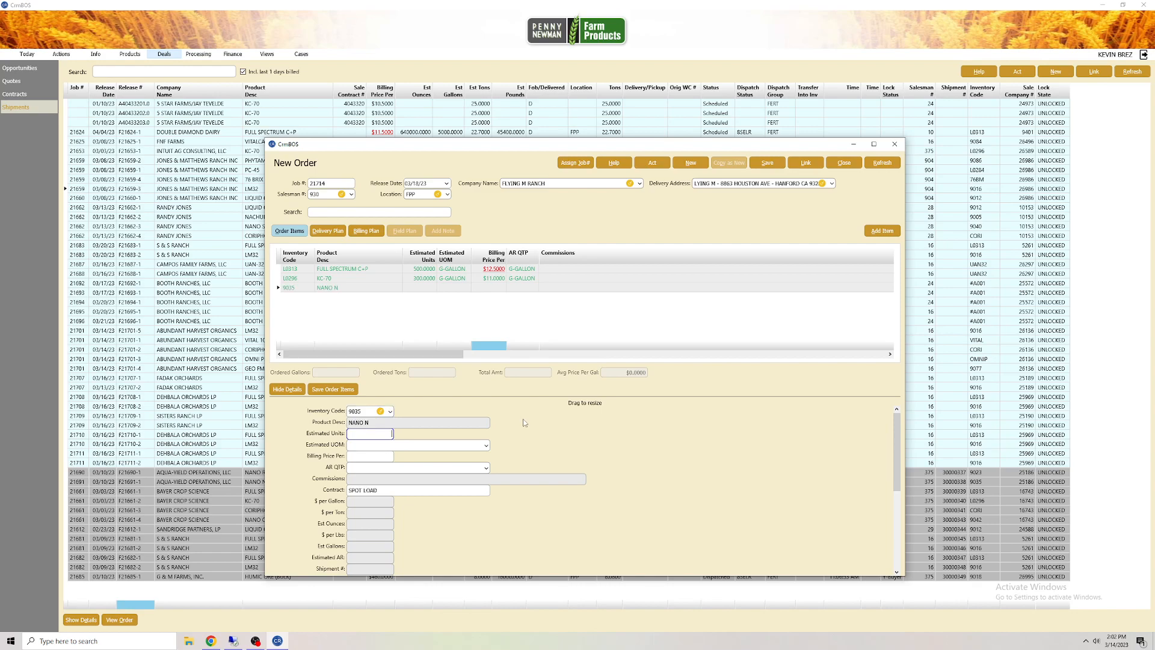
text(400)
key(Tab)
text(z)
key(Tab)
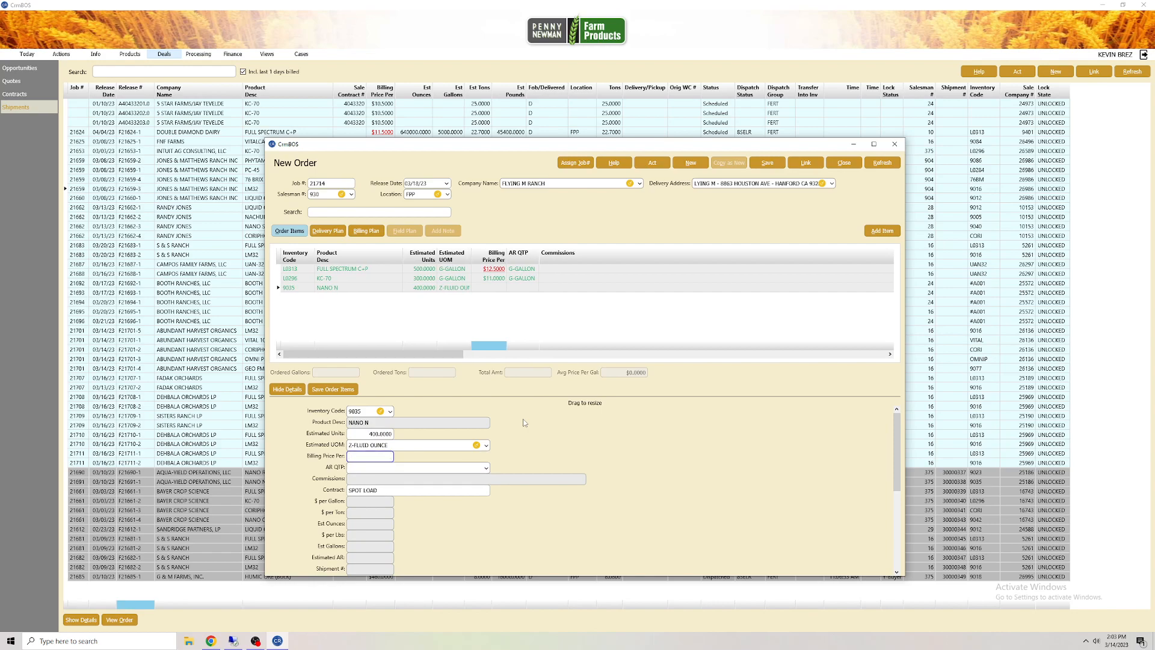
Step: Set the NANO N billing price to $1.70 with Z-FLUID OUNCE as its AR QTP, and save the order
text(1.7)
key(Tab)
text(z)
key(Tab)
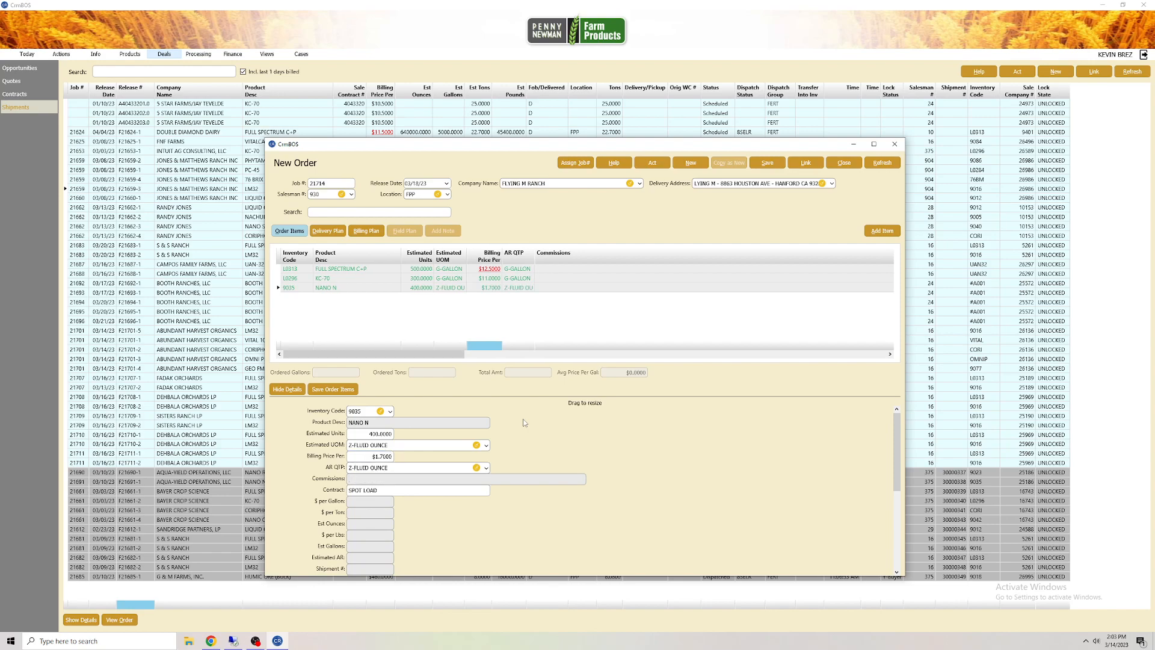
click(770, 165)
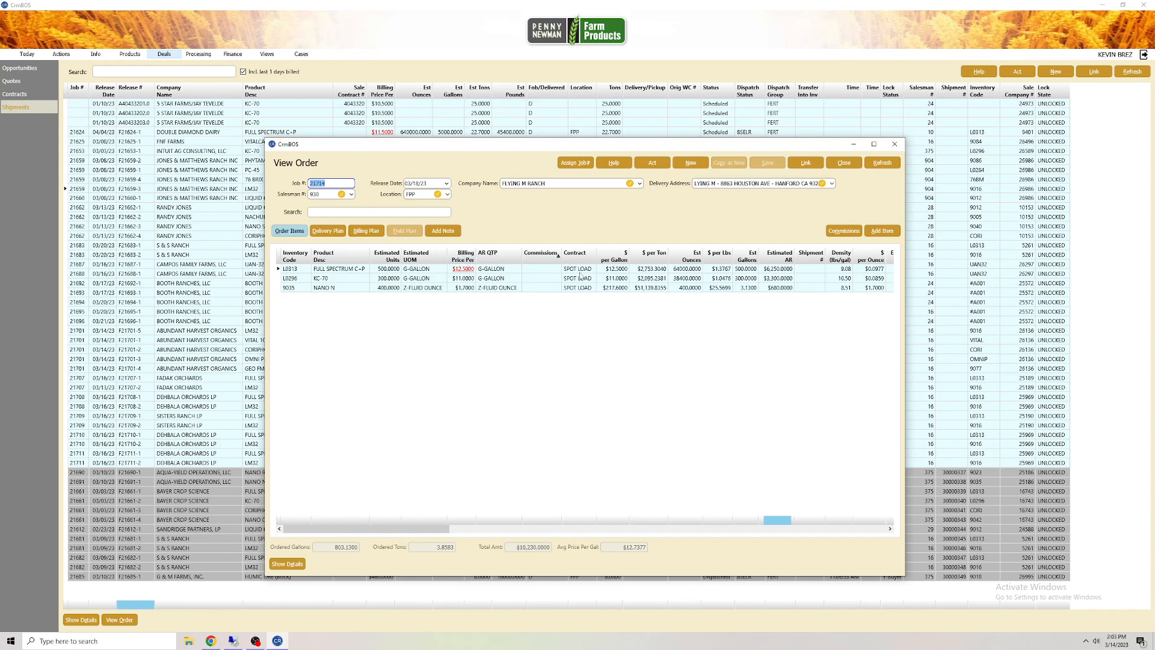
Step: Open the order's delivery plan, fit all its columns to their contents and review the delivery row's address and percent
right_click(541, 351)
click(485, 337)
click(333, 235)
click(364, 267)
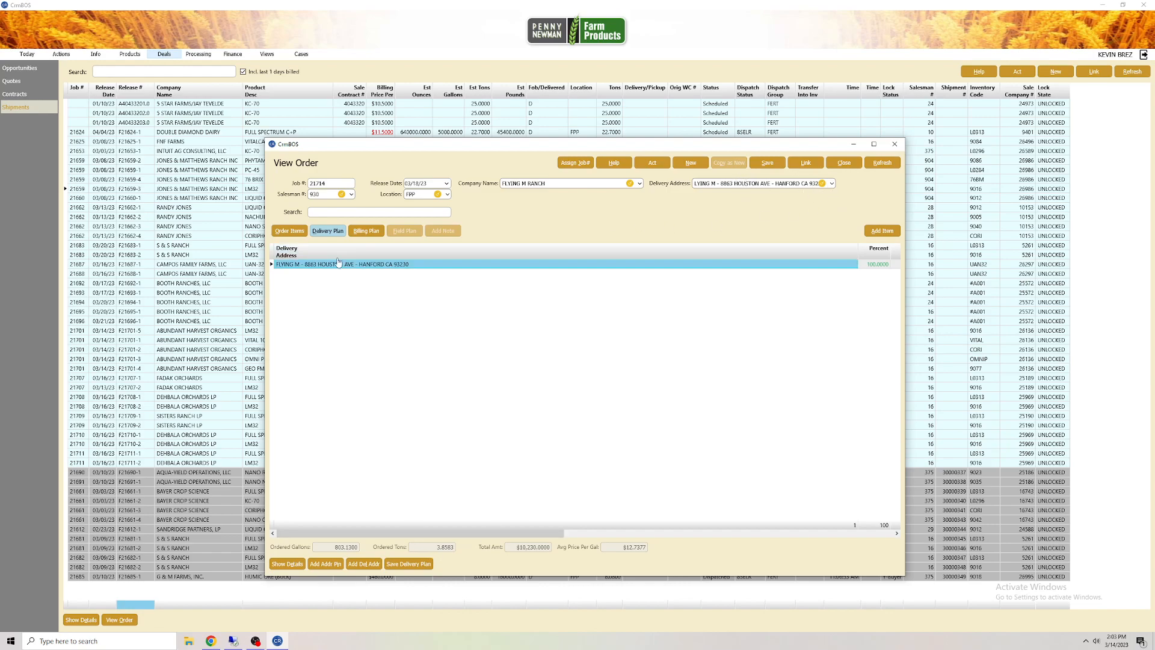
right_click(495, 248)
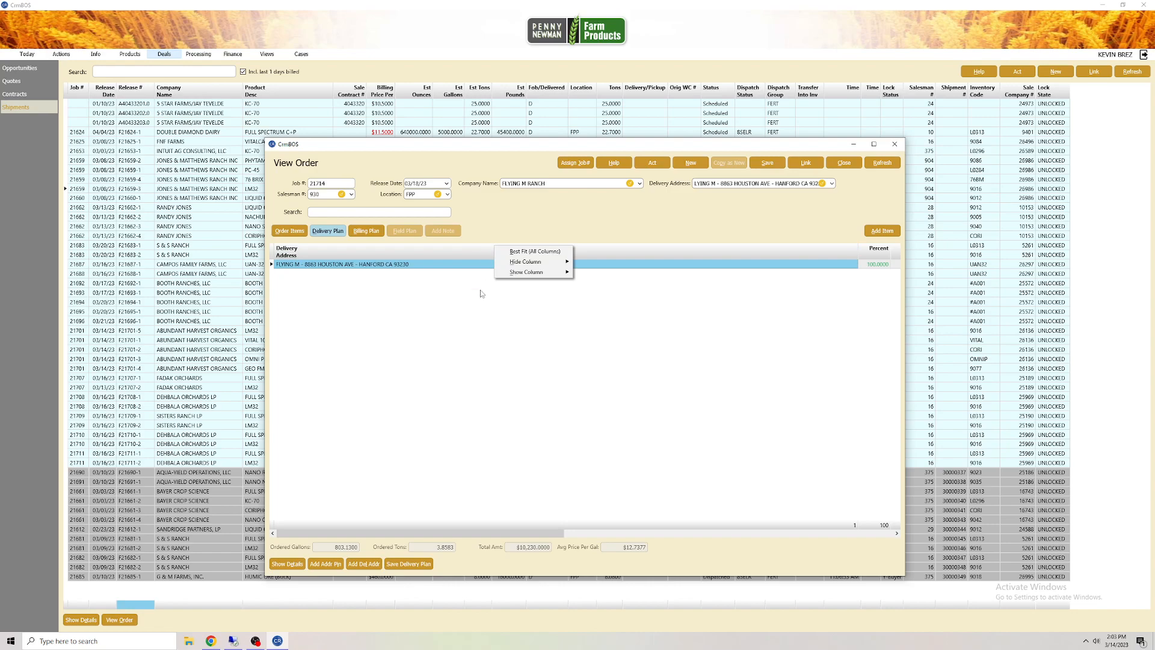
click(620, 319)
right_click(646, 250)
click(443, 323)
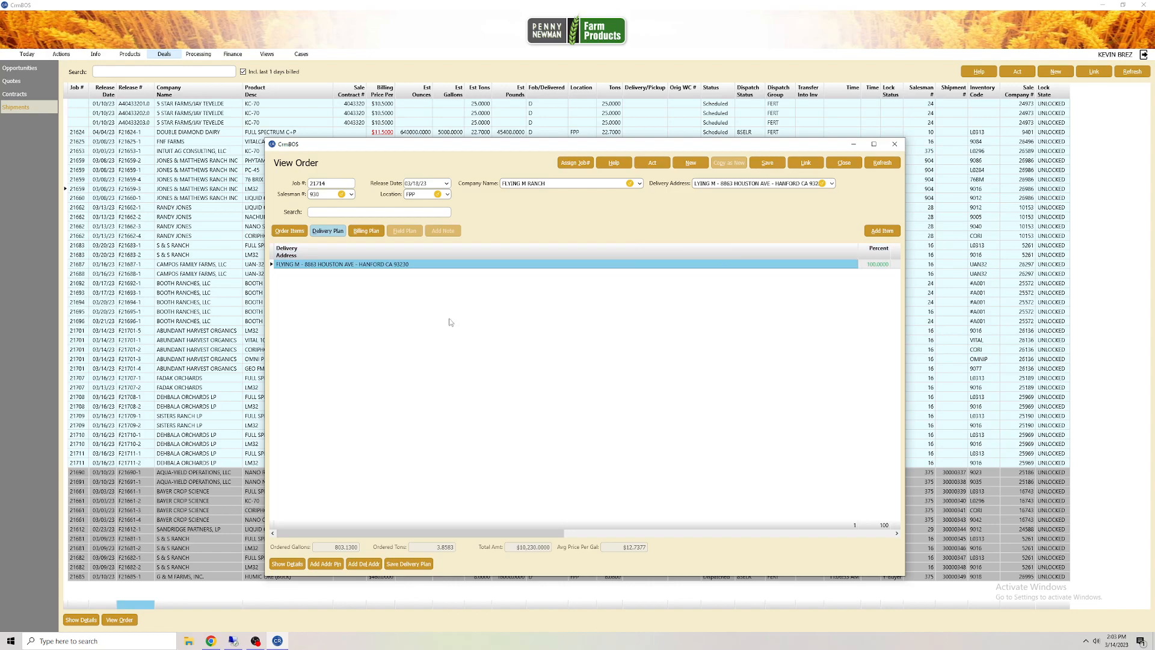
right_click(333, 250)
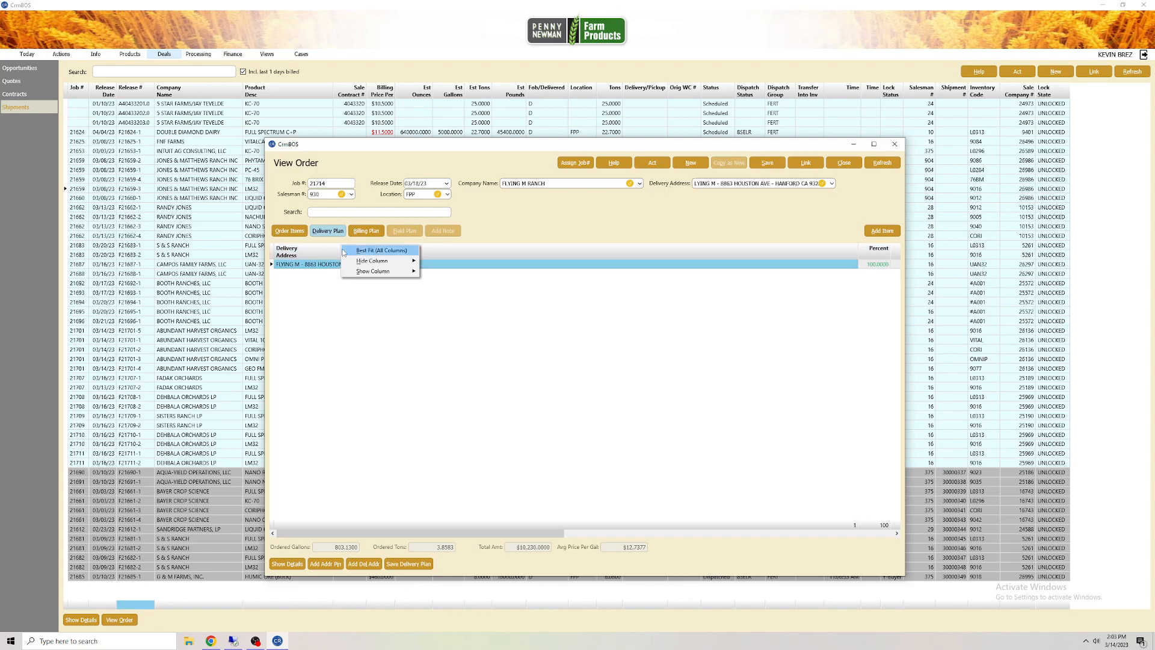
click(367, 250)
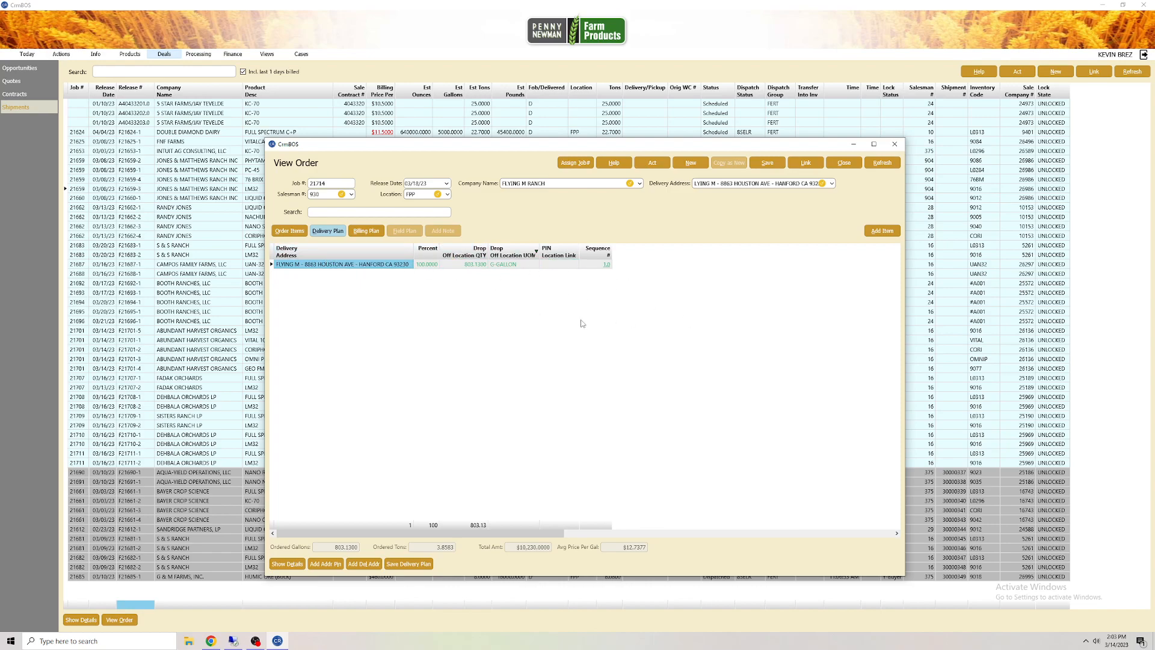
click(427, 266)
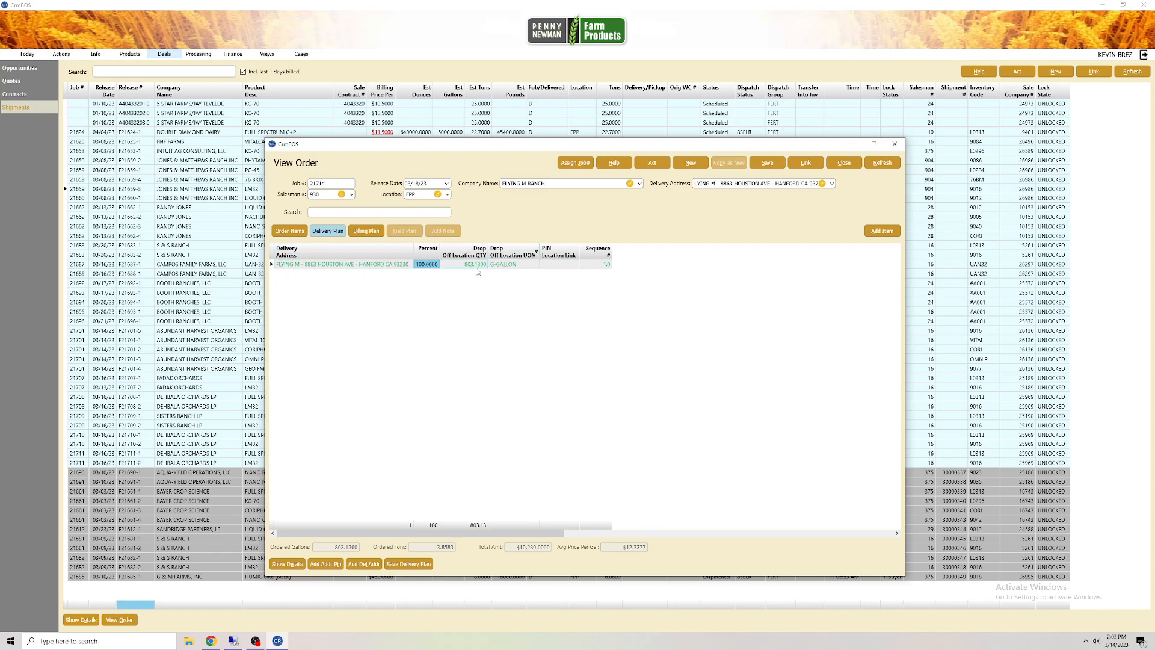
click(318, 267)
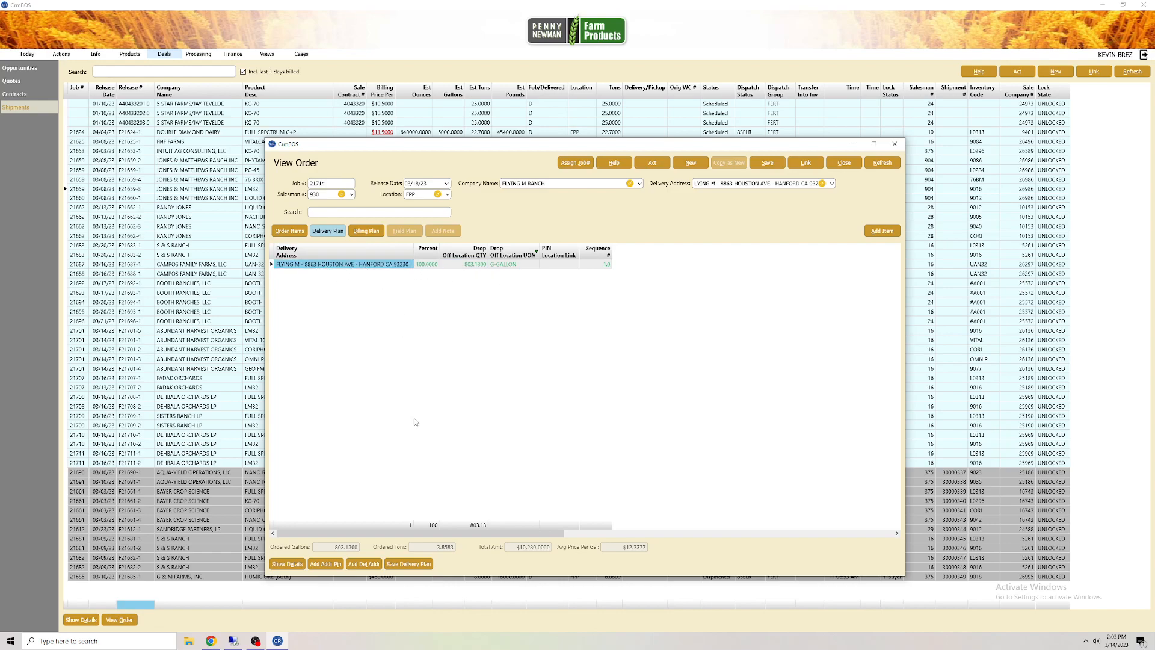
Step: Try out a drop-off pin named FIELD B7 TANK with a map link for FLYING M RANCH, cancel it and check the delivery address choices
click(326, 564)
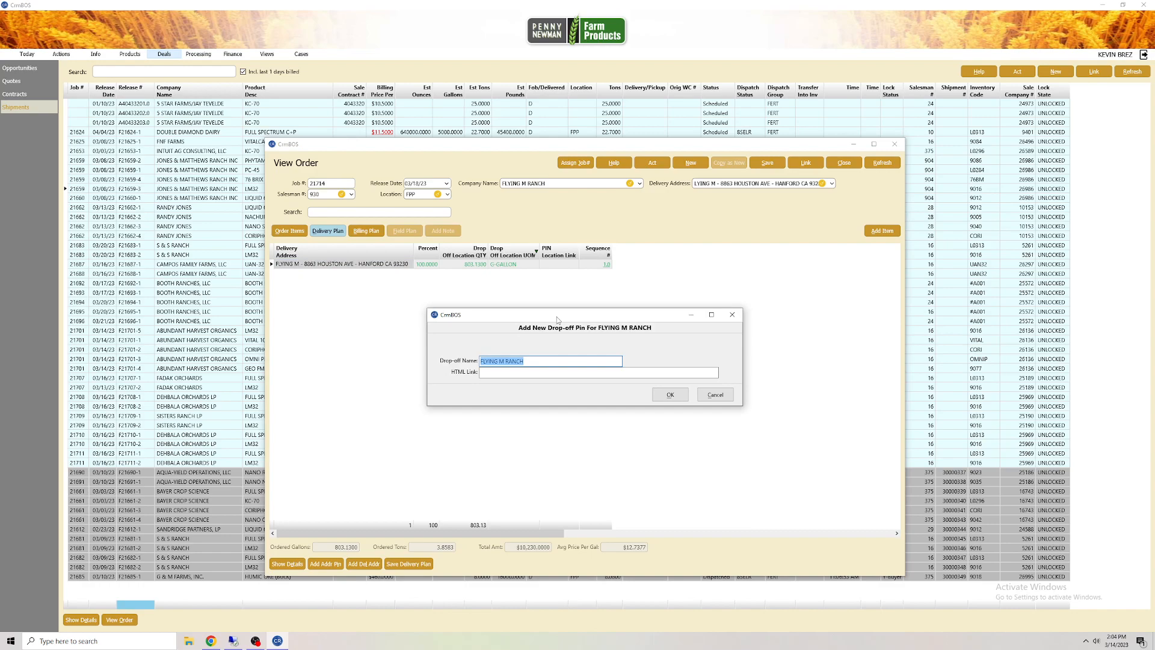
click(531, 360)
key(ctrl+a)
text(T)
text(FIELD B7 TANK)
key(Tab)
text(google.com)
key(BackSpace)
key(BackSpace)
key(BackSpace)
text(maps/23489048)
click(715, 395)
click(832, 183)
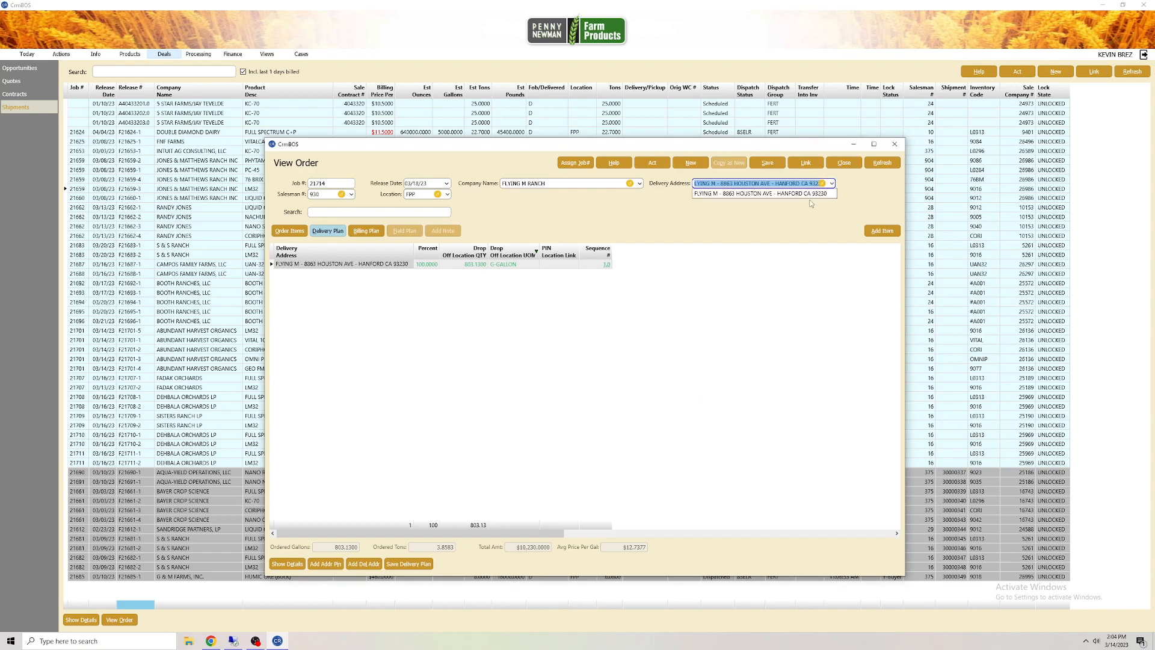
click(767, 198)
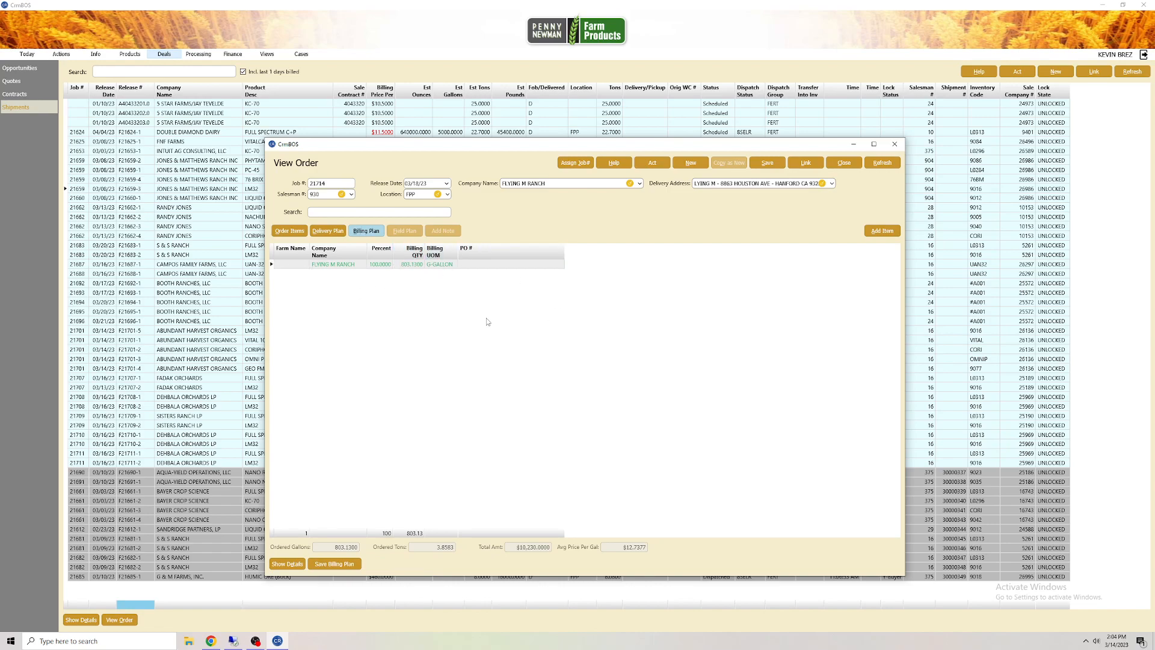
Step: Open the billing plan row's details, try the farm name FLYING M FARMS and clear it again
click(474, 265)
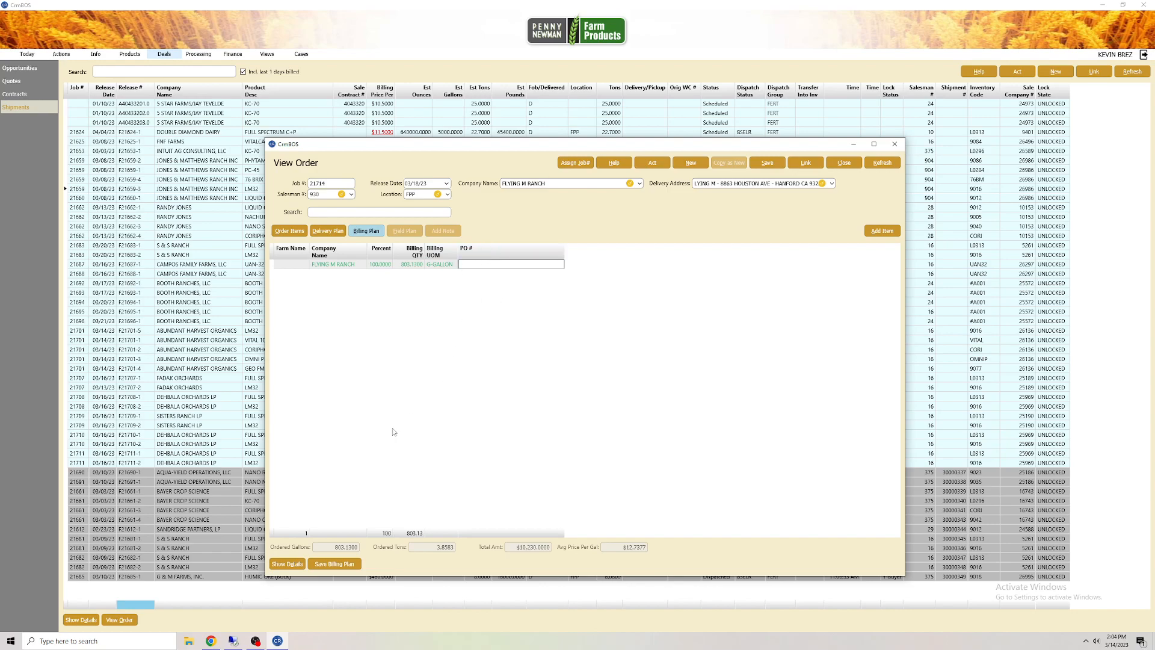
click(292, 566)
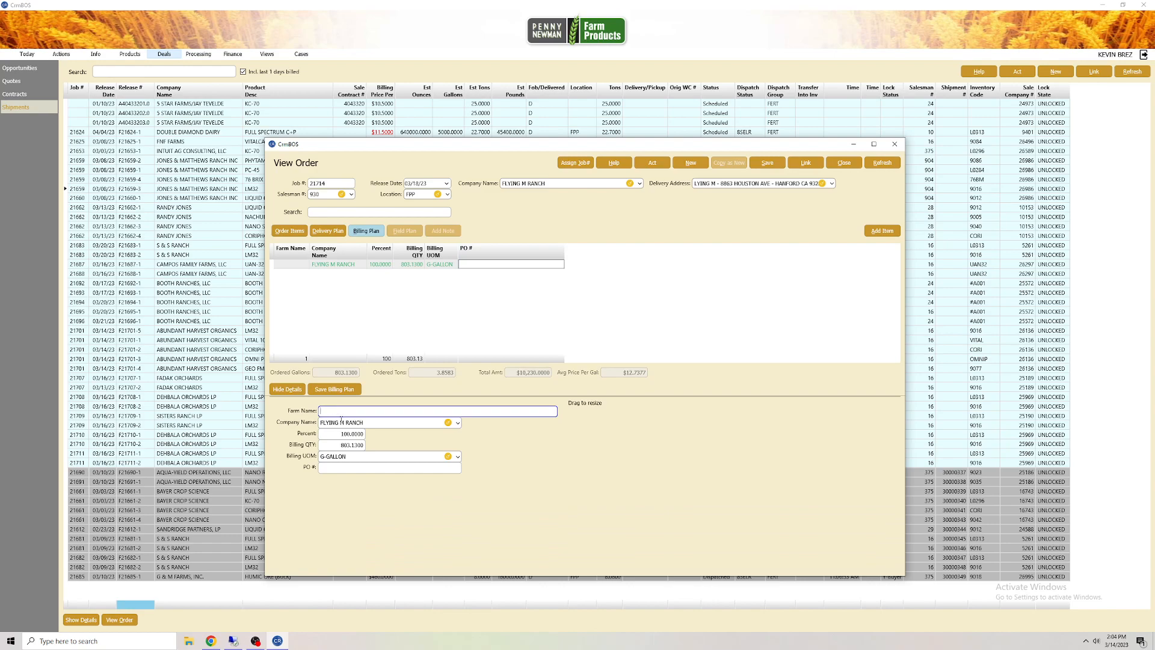
click(339, 470)
click(363, 413)
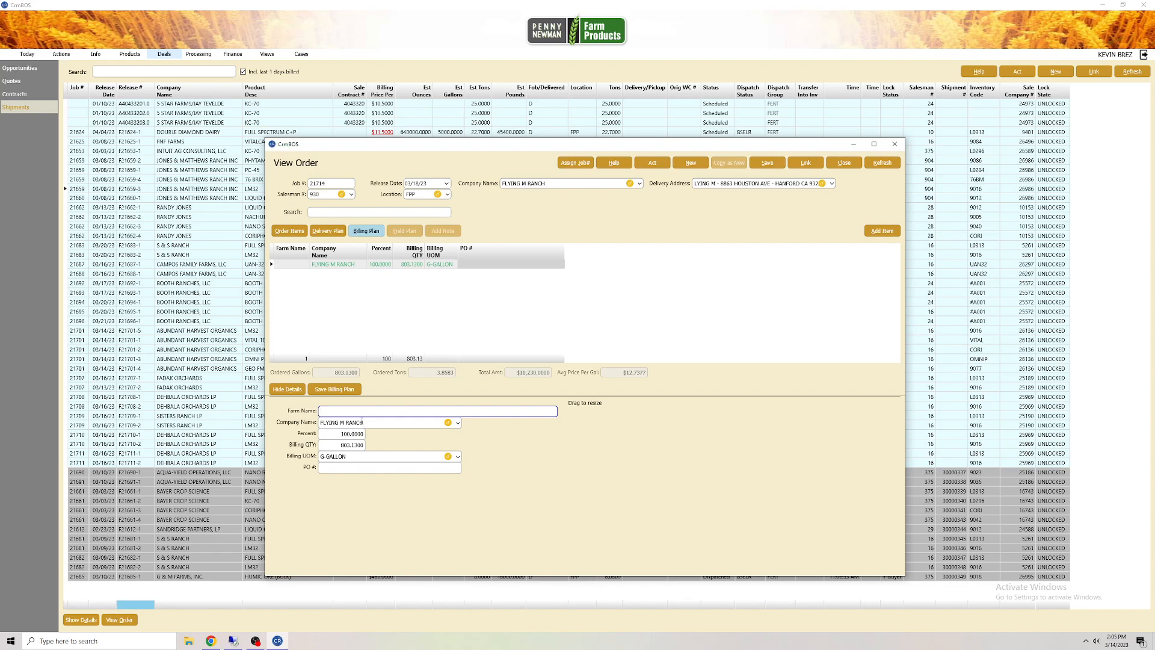
text(FLYING M FARMS)
key(ctrl+a)
key(BackSpace)
Step: Hide the billing plan details and save the order
click(288, 393)
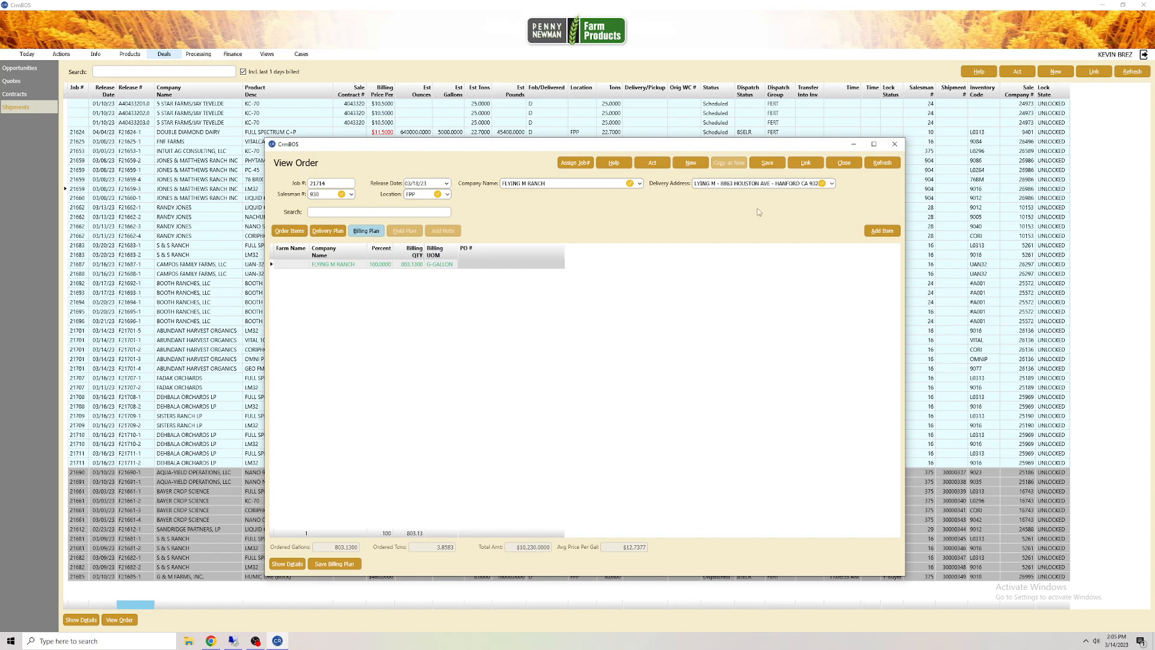
click(774, 165)
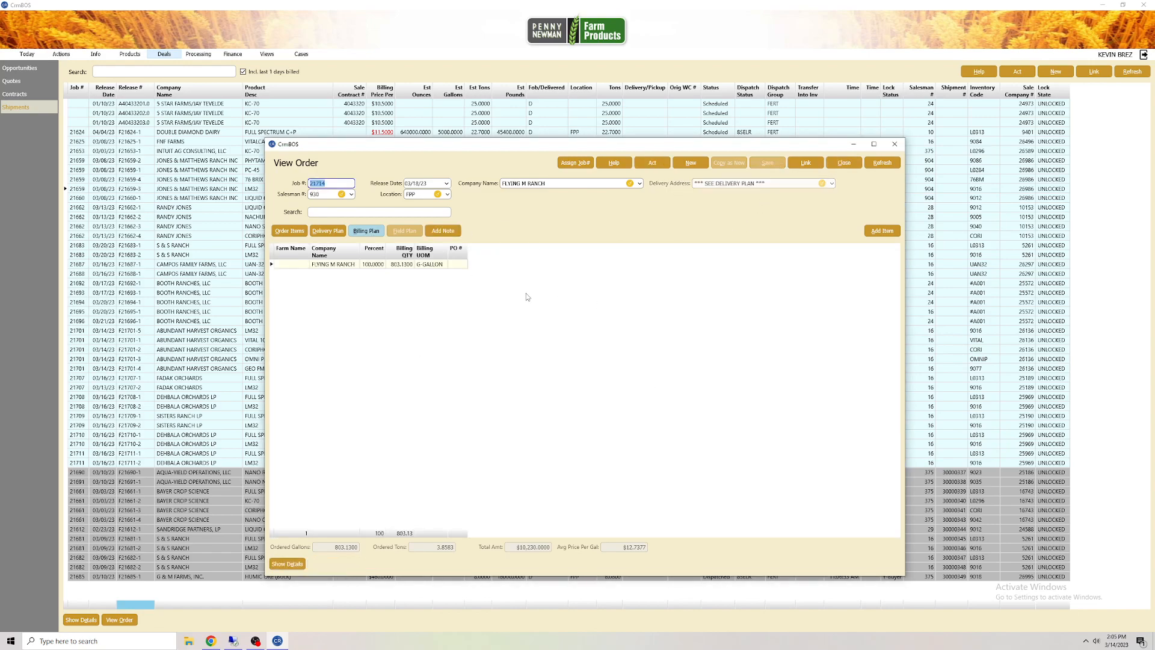
Step: Start a new order note with more room for its details, try the Description text editor and cancel it
click(457, 231)
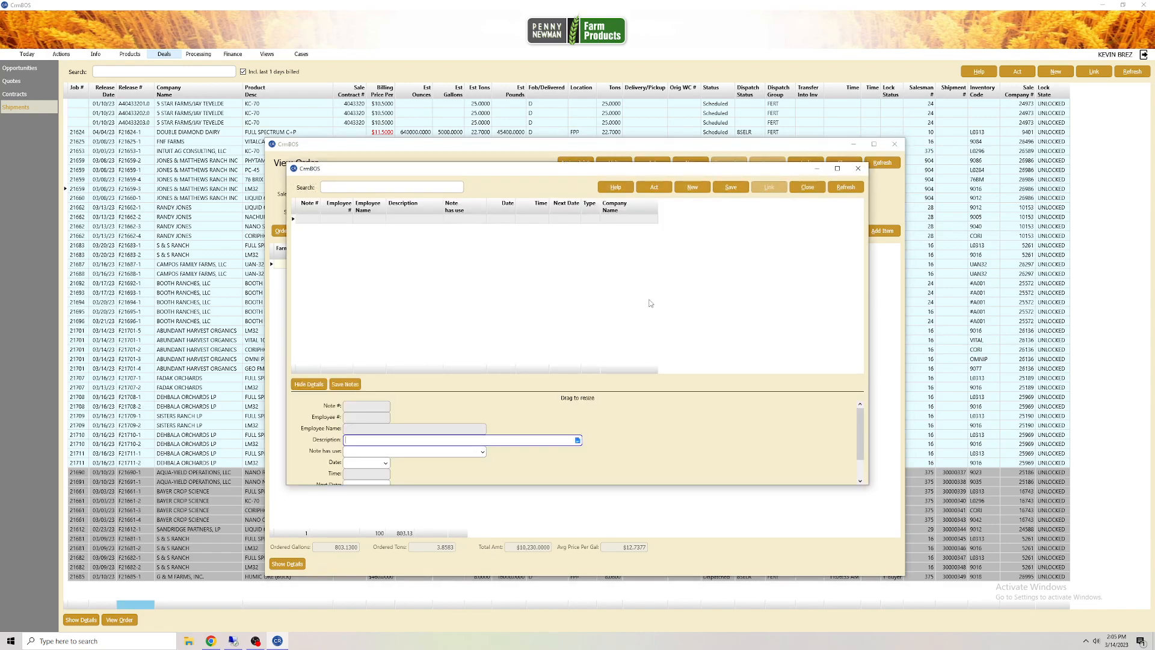
drag(570, 171, 557, 159)
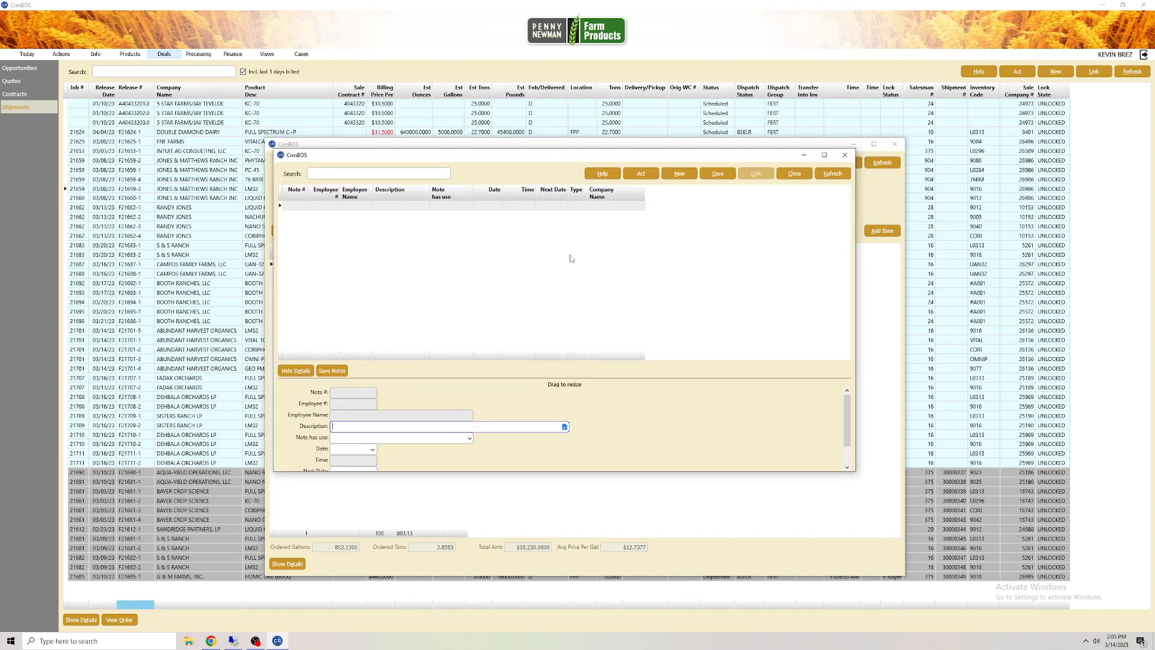
drag(554, 379, 571, 286)
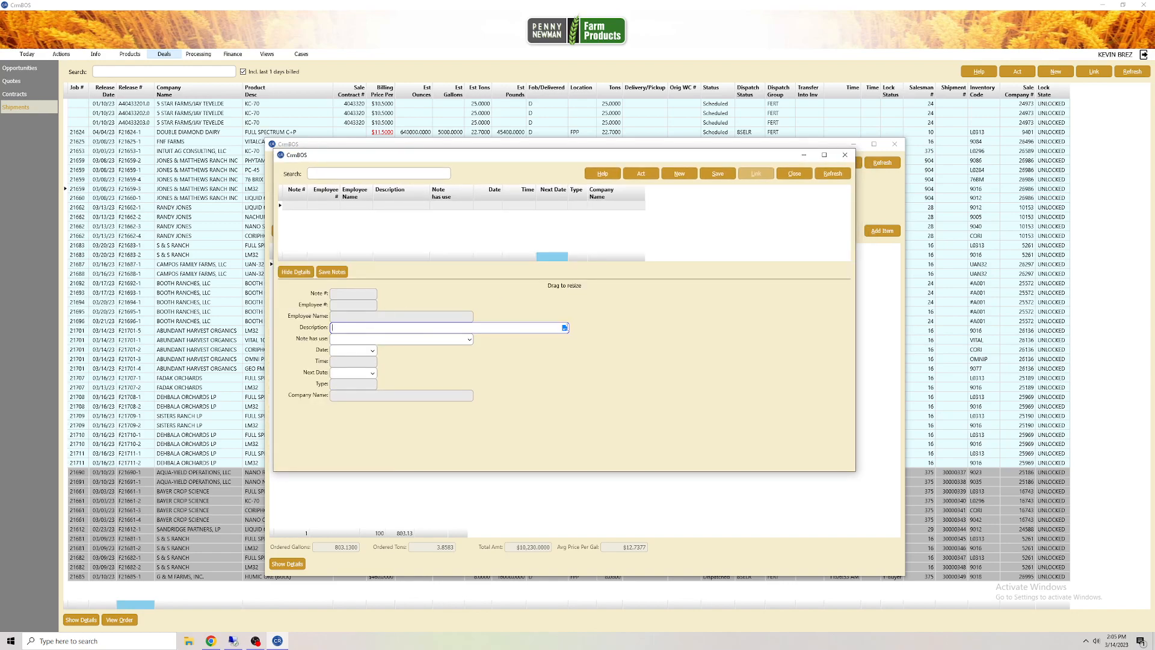
key(BackSpace)
click(565, 328)
text(fkj)
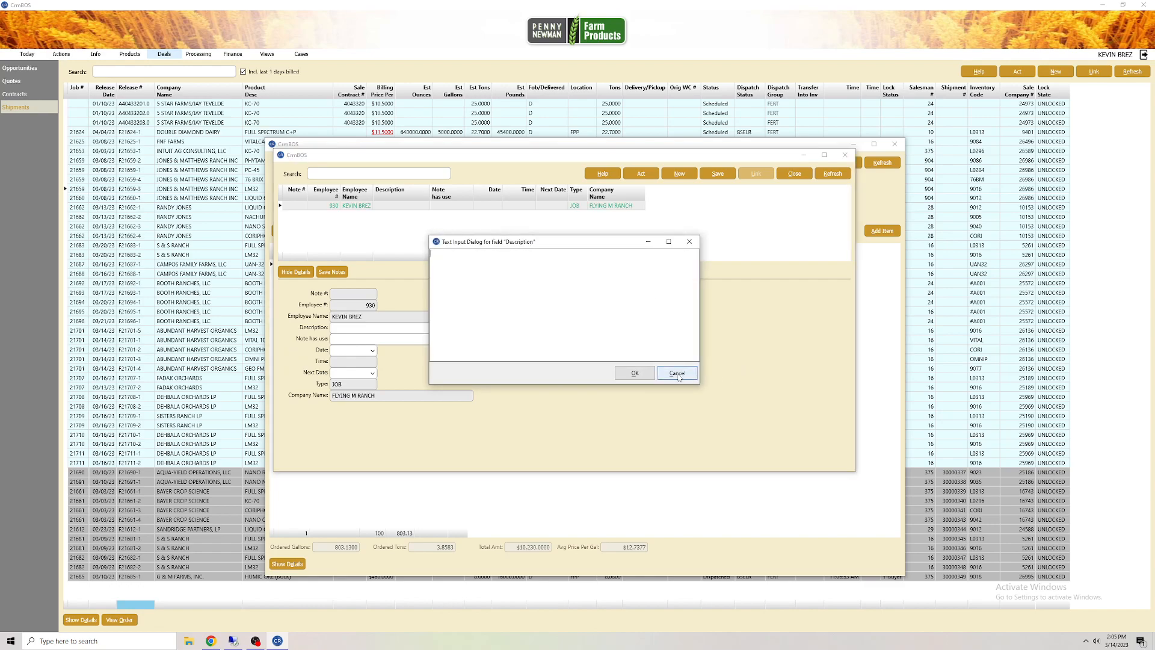
click(677, 373)
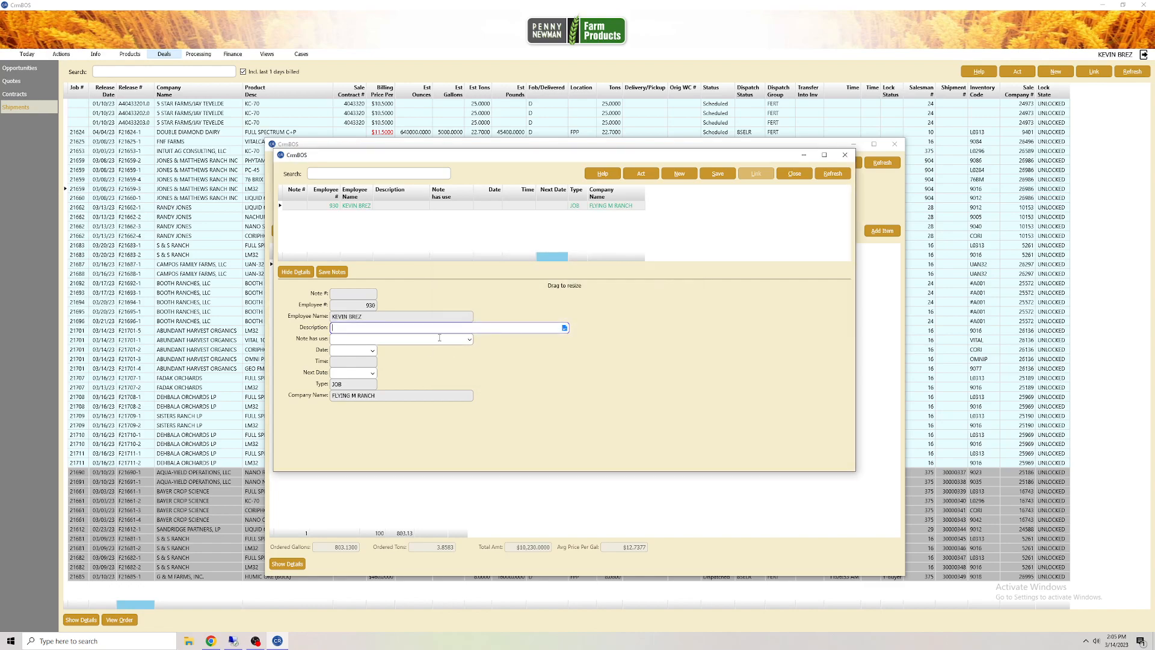
Step: Examine the options for the note's use, and close the new note without saving it
click(470, 340)
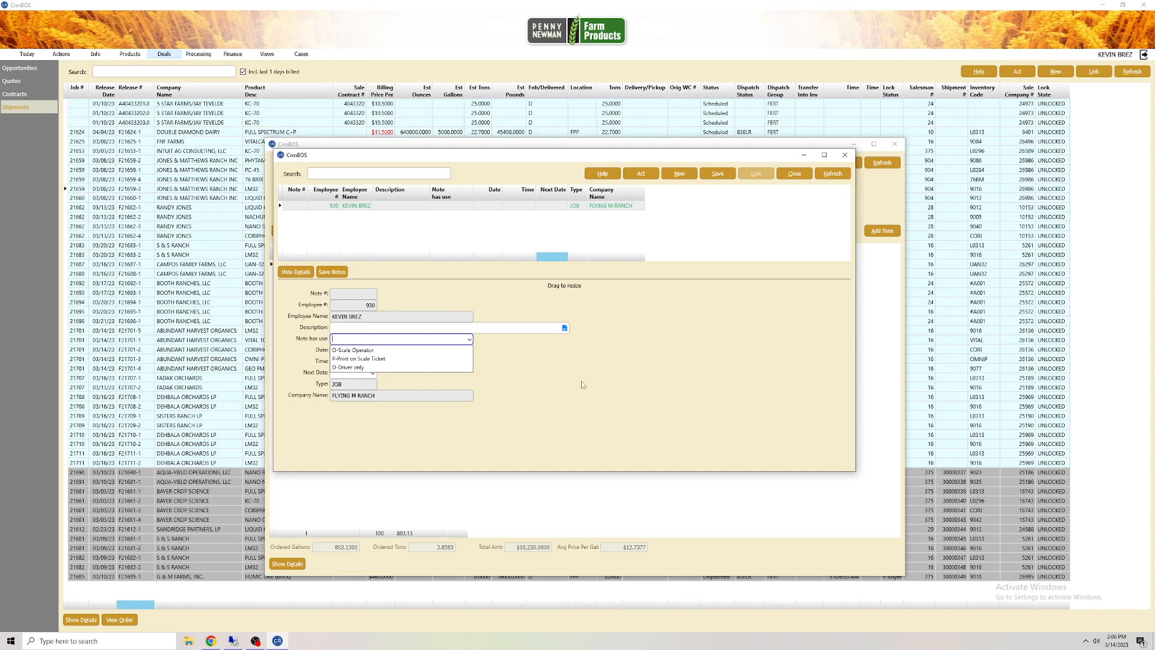
click(564, 373)
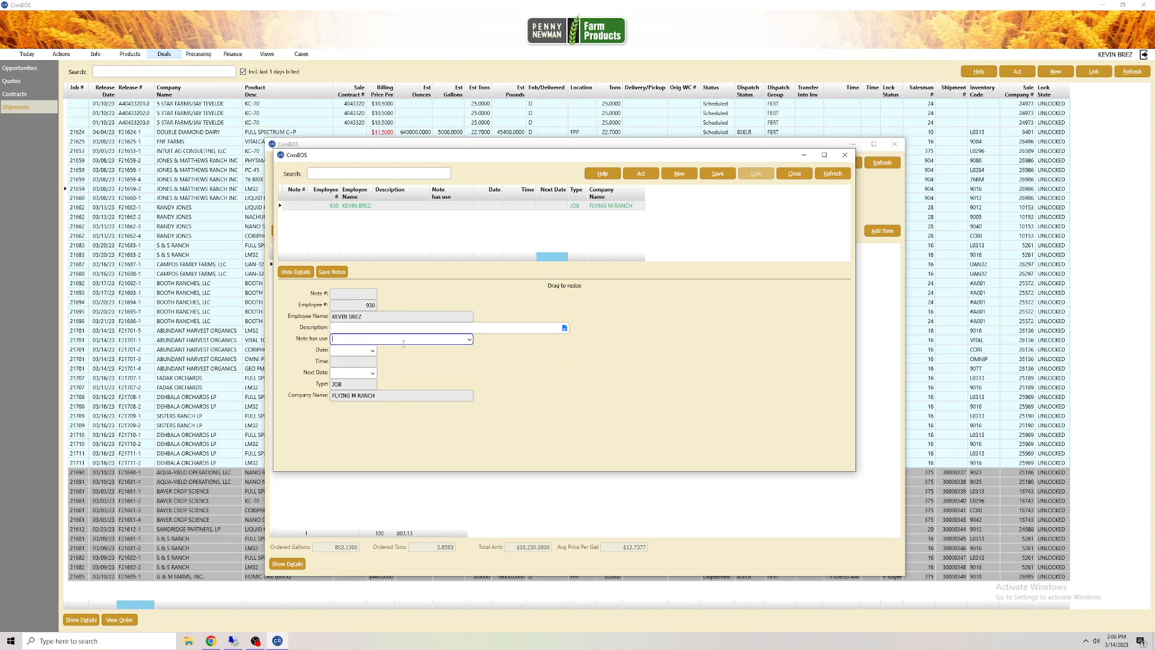
click(471, 340)
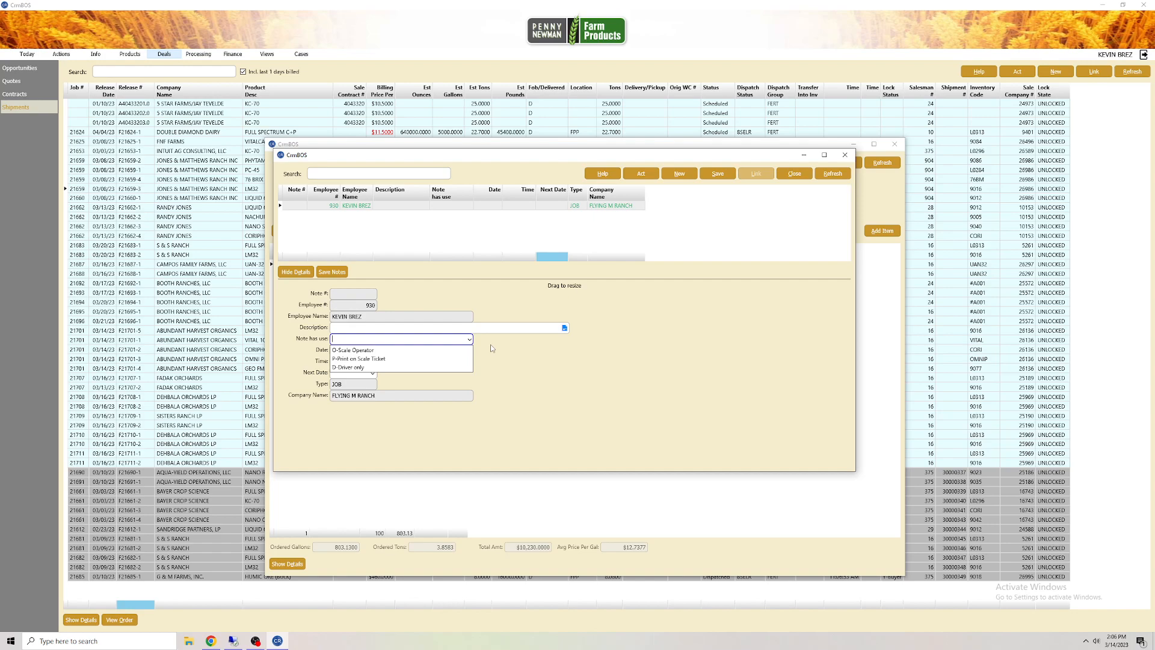
click(469, 340)
click(469, 340)
click(528, 379)
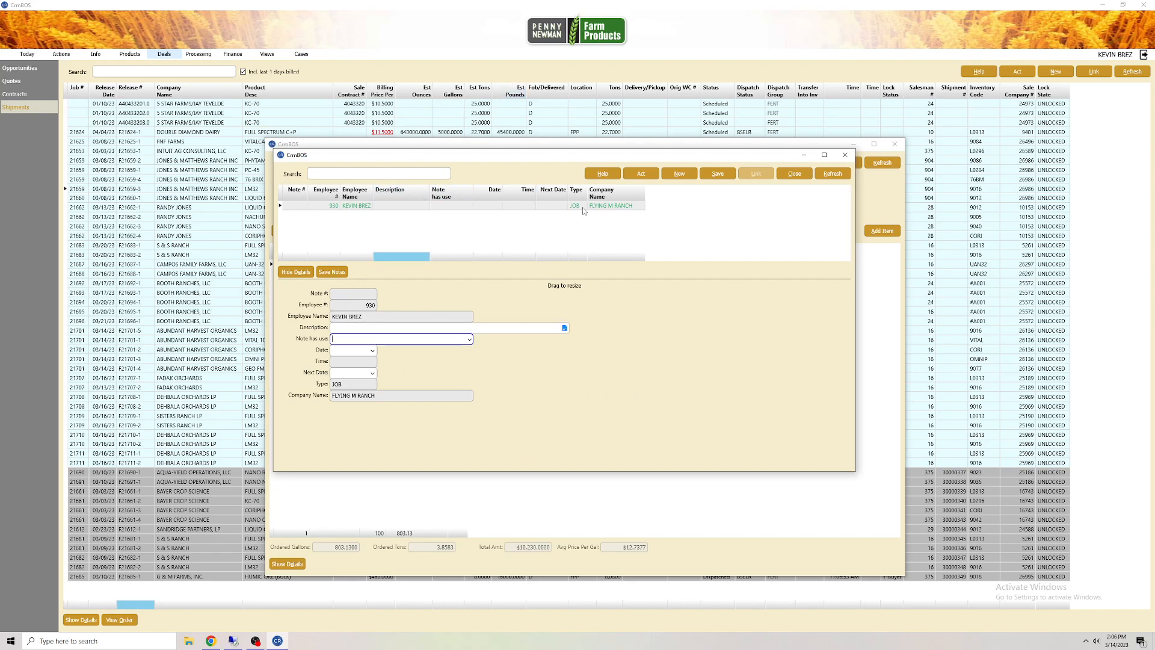
click(794, 173)
click(612, 354)
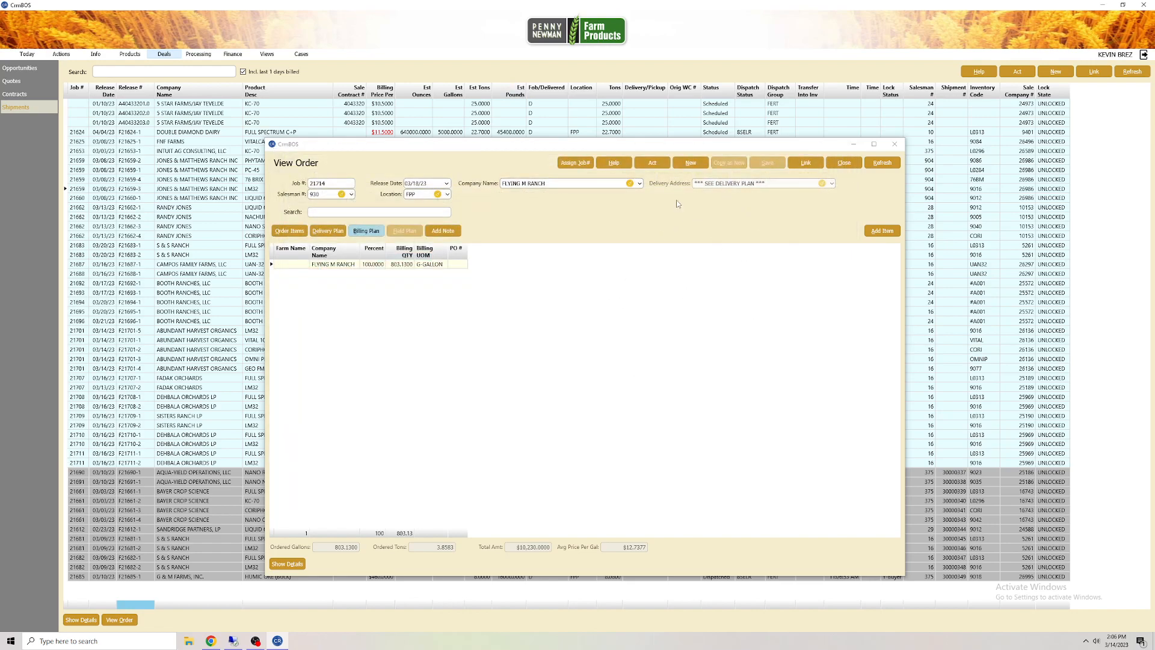
Step: Show the order's items again
click(300, 232)
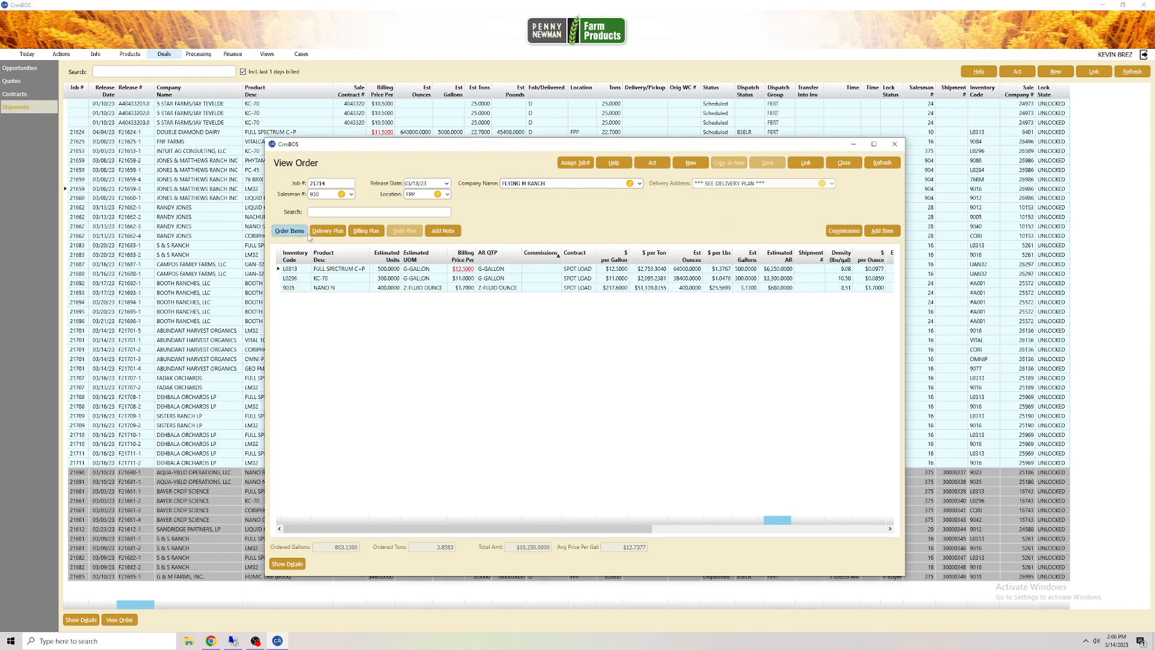
Step: Review the order's delivery plan, billing plan and items, and close the order
click(325, 234)
click(363, 234)
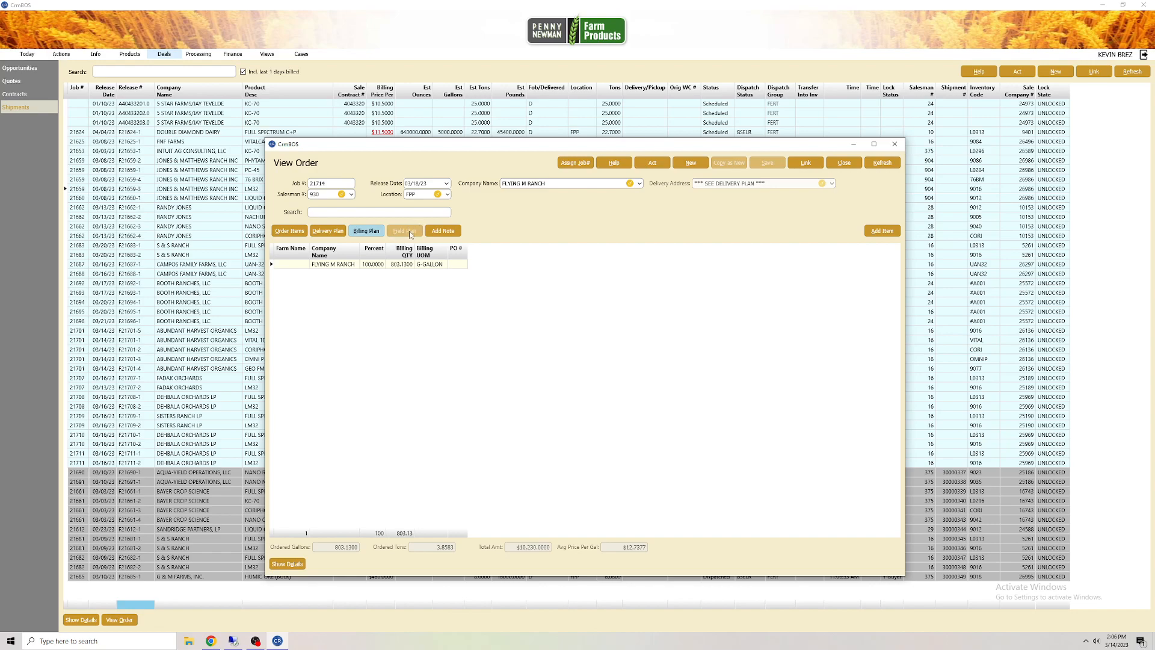
click(290, 232)
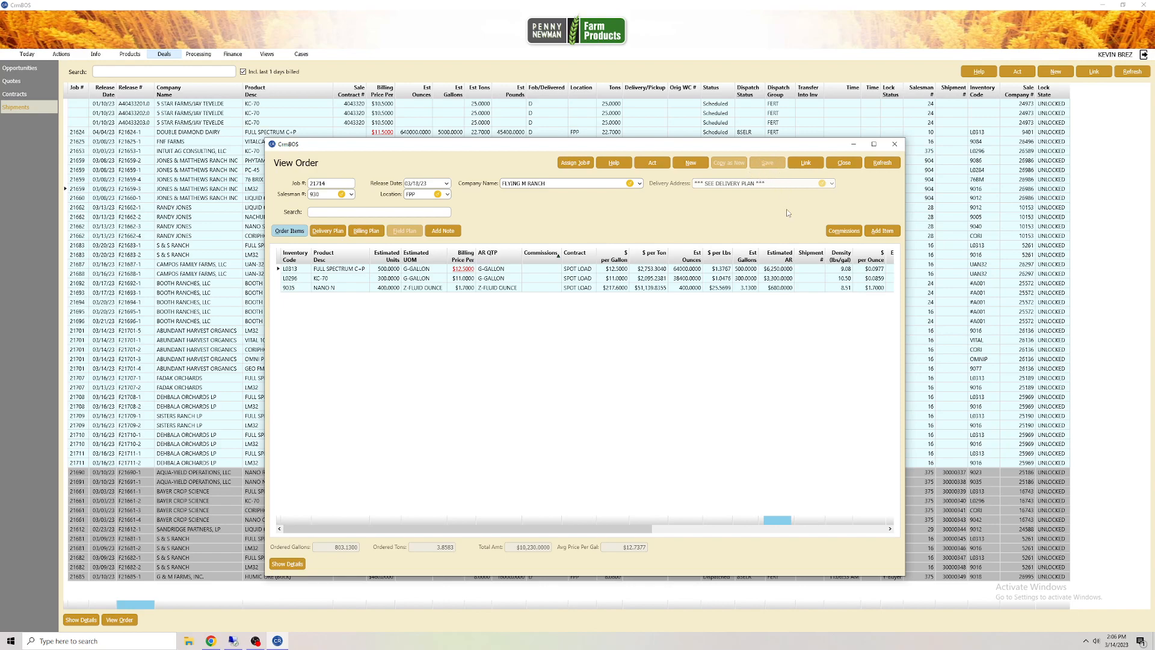
click(834, 166)
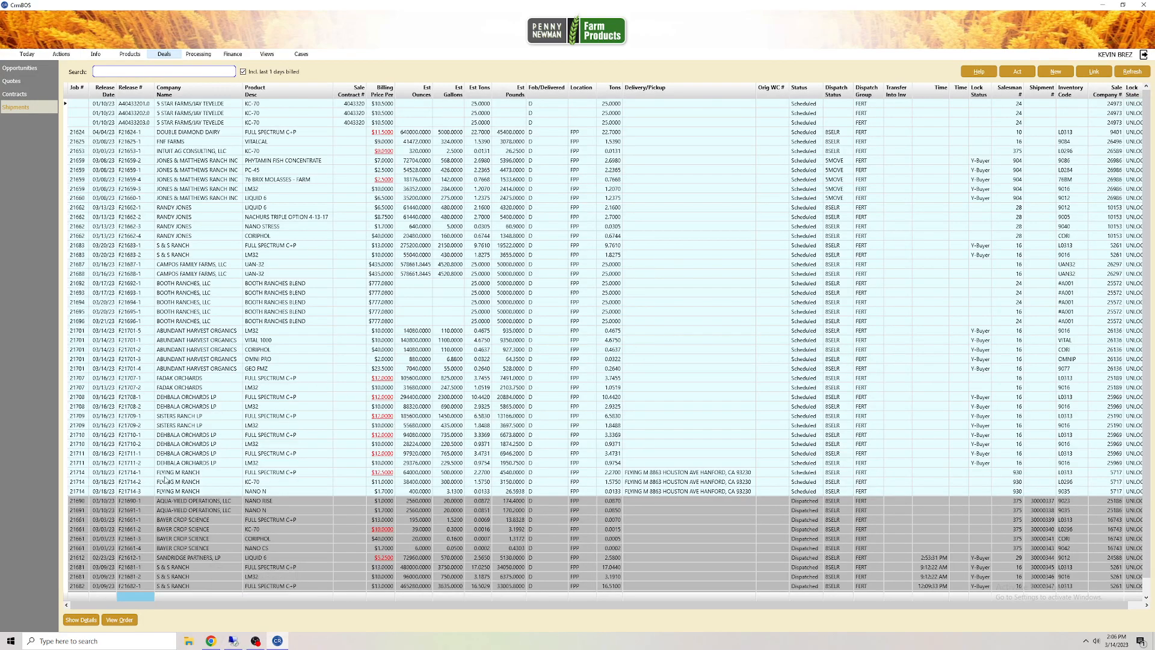
Step: Locate the three FLYING M RANCH rows among the shipments and filter the list by "flying"
click(163, 475)
click(173, 483)
click(172, 491)
click(156, 70)
text(flying)
Step: Select the FLYING M RANCH shipment for FULL SPECTRUM C+P and open its order
click(166, 103)
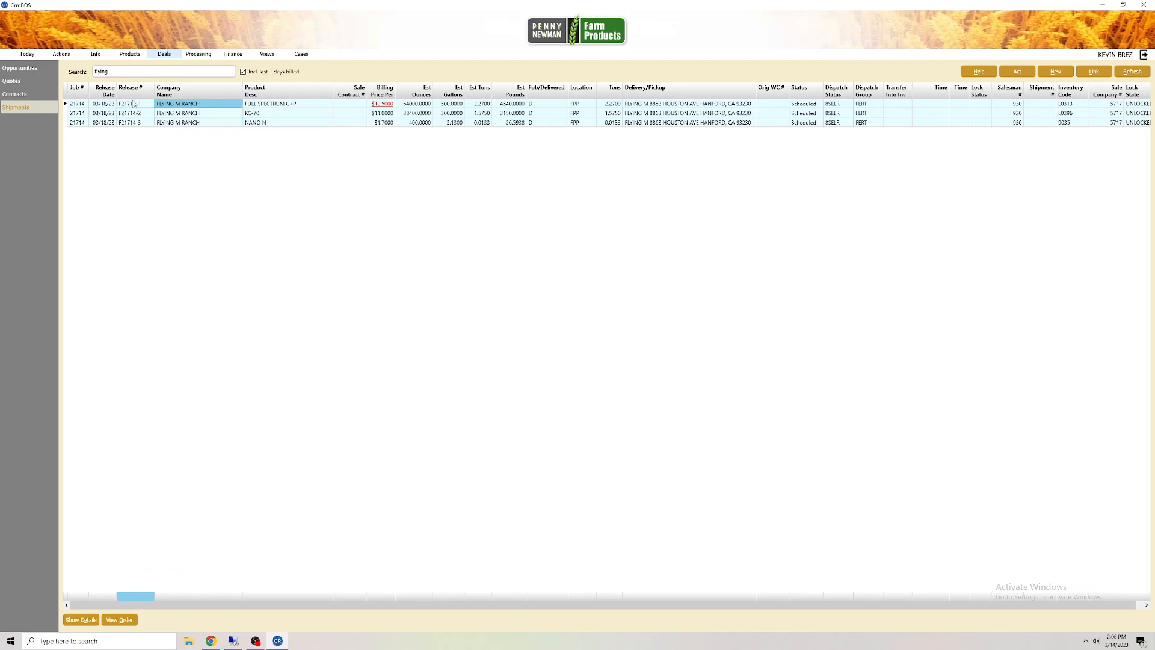
click(78, 113)
click(75, 104)
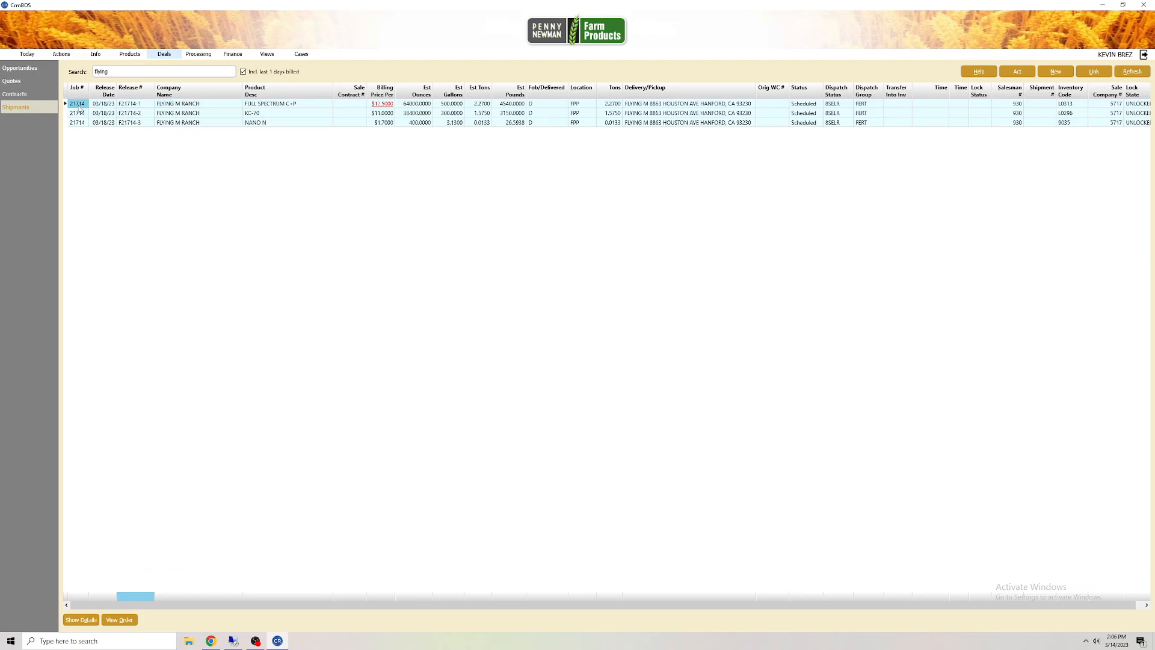
click(120, 622)
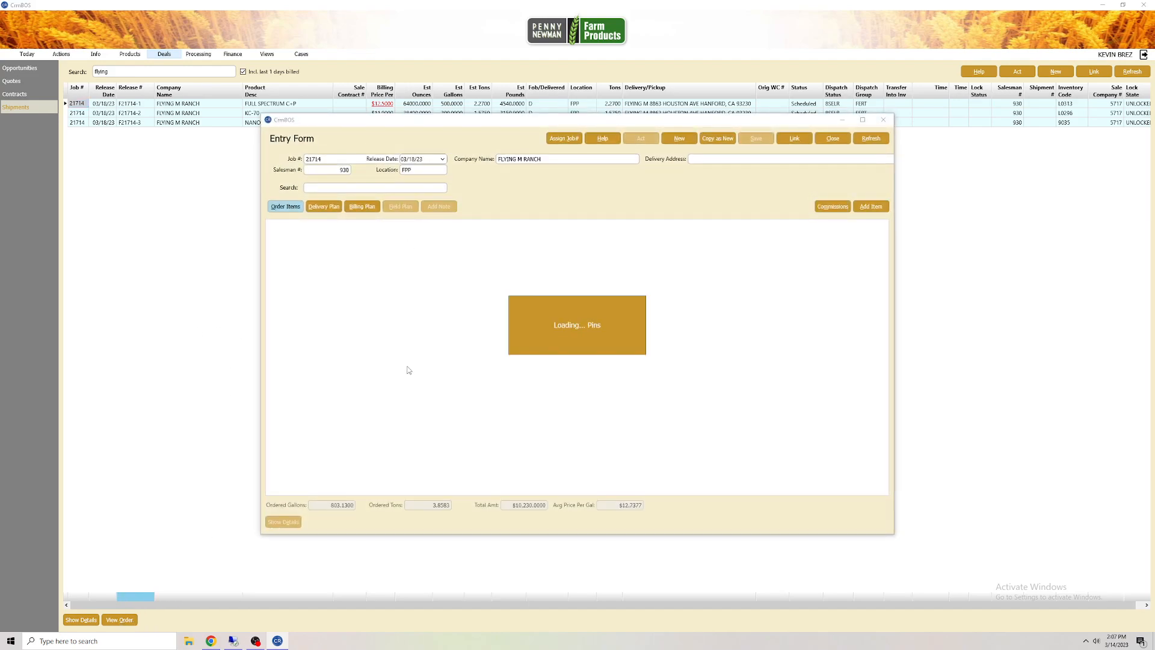